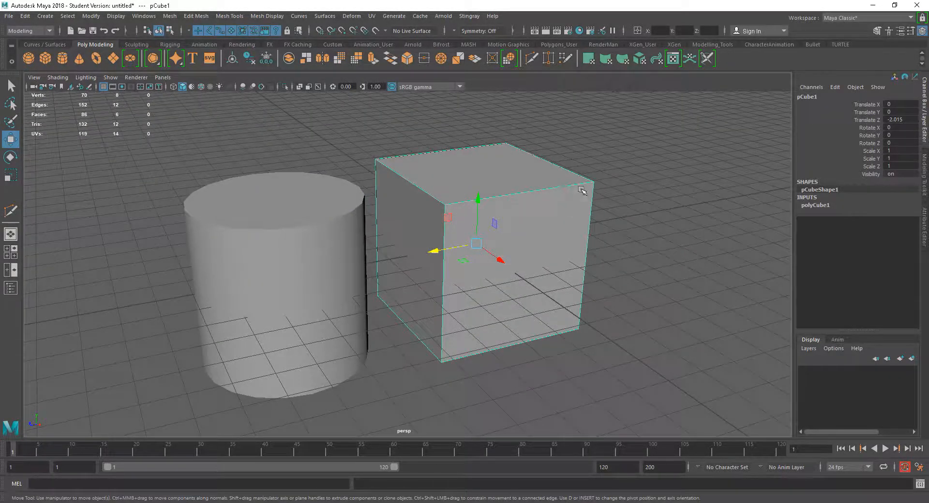
# Open the Modeling Toolkit panel.
pyautogui.keyDown('alt'); pyautogui.moveTo(569, 204); pyautogui.dragTo(538, 193); pyautogui.keyUp('alt')
pyautogui.keyDown('alt'); pyautogui.moveTo(521, 202); pyautogui.dragTo(555, 231, button='right'); pyautogui.keyUp('alt')
pyautogui.keyDown('alt'); pyautogui.moveTo(555, 231); pyautogui.dragTo(553, 235); pyautogui.keyUp('alt')
pyautogui.keyDown('alt'); pyautogui.moveTo(554, 235); pyautogui.dragTo(560, 242, button='middle'); pyautogui.keyUp('alt')
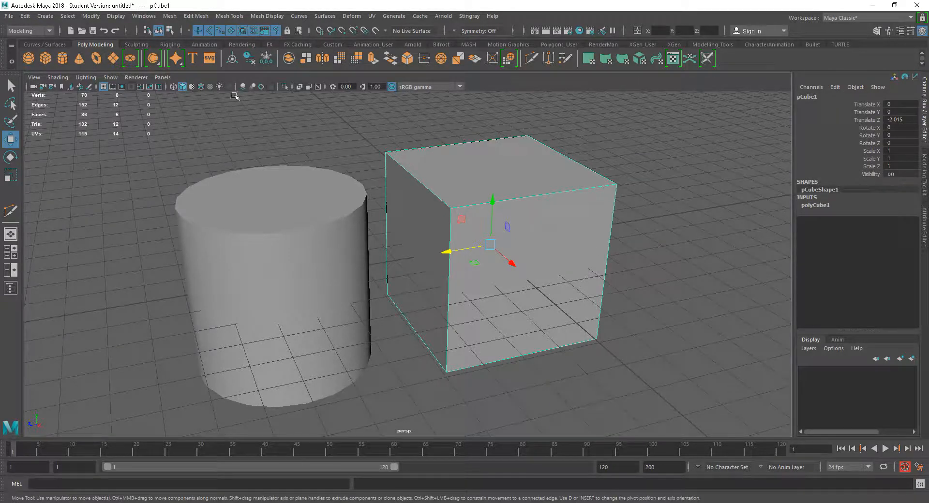
pyautogui.click(170, 16)
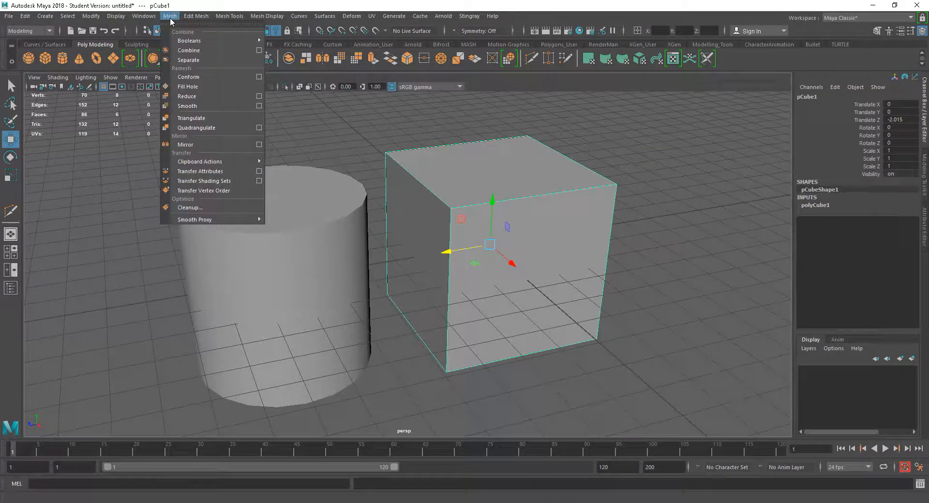
pyautogui.moveTo(196, 18)
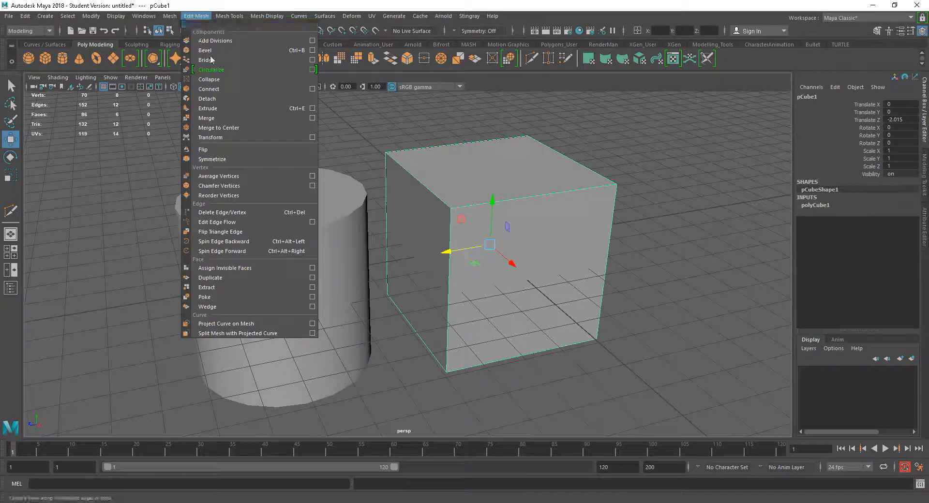
pyautogui.click(258, 2)
pyautogui.click(924, 166)
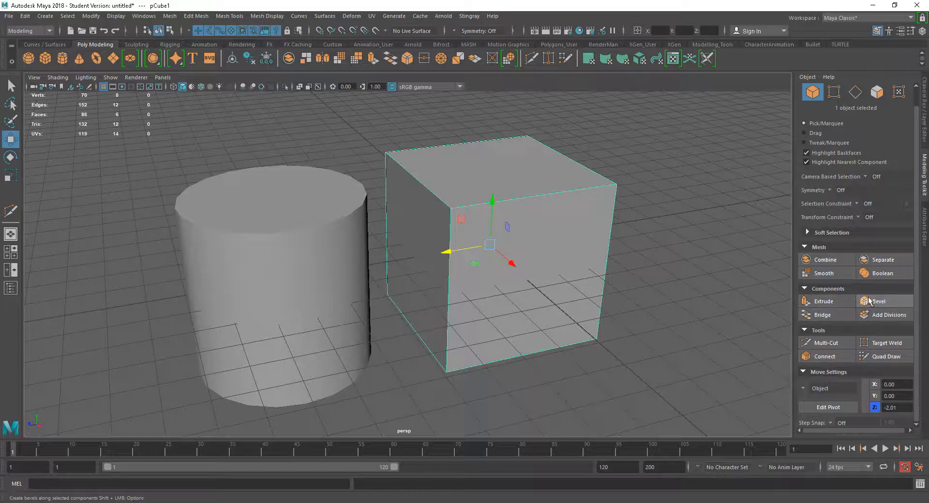
# Turn on Wireframe on Shaded display for the viewport.
pyautogui.keyDown('alt'); pyautogui.moveTo(539, 375); pyautogui.dragTo(561, 322); pyautogui.keyUp('alt')
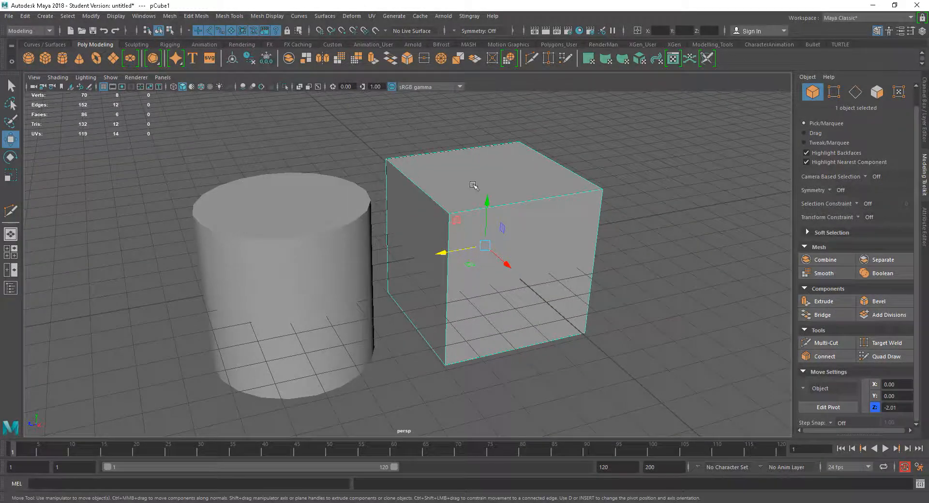
pyautogui.keyDown('alt'); pyautogui.moveTo(559, 215); pyautogui.dragTo(565, 218); pyautogui.keyUp('alt')
pyautogui.keyDown('alt'); pyautogui.moveTo(547, 224); pyautogui.dragTo(516, 230, button='middle'); pyautogui.keyUp('alt')
pyautogui.keyDown('alt'); pyautogui.moveTo(578, 264); pyautogui.dragTo(570, 260, button='right'); pyautogui.keyUp('alt')
pyautogui.keyDown('alt'); pyautogui.moveTo(589, 286); pyautogui.dragTo(541, 274); pyautogui.keyUp('alt')
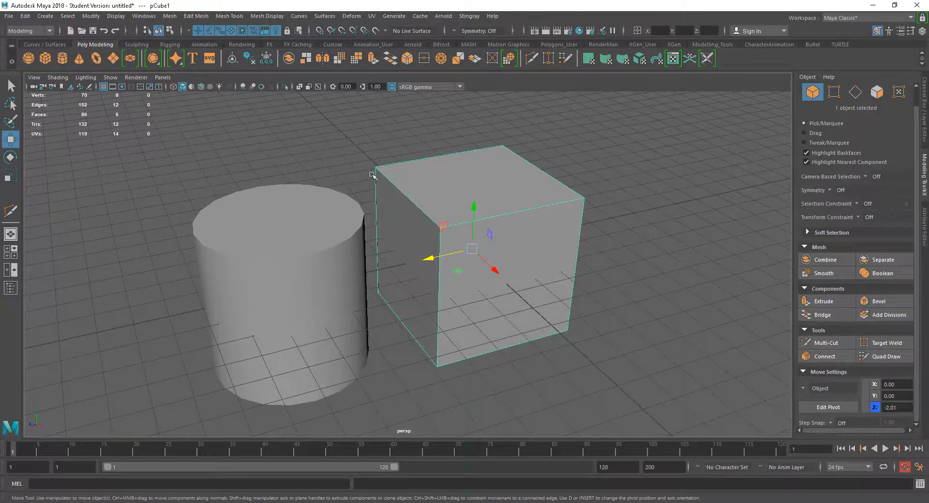
pyautogui.click(59, 78)
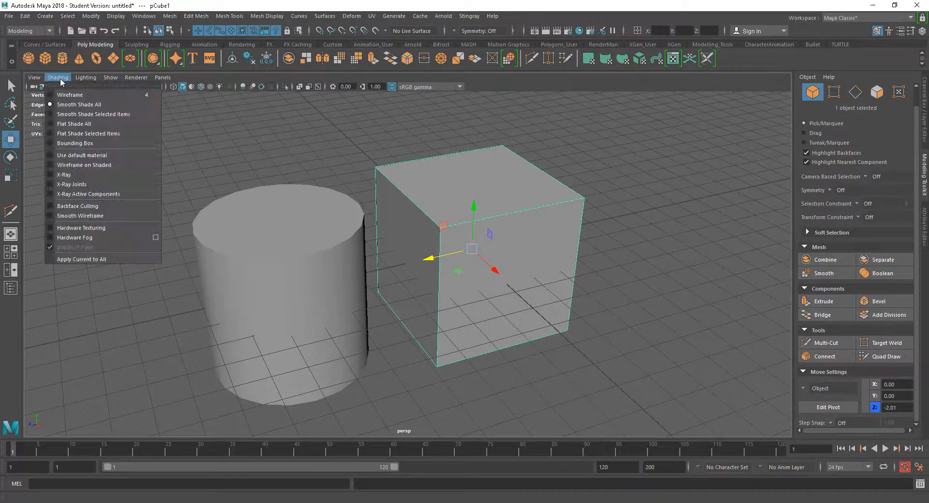
pyautogui.click(85, 165)
# Select the cube and apply a Bevel to its edges.
pyautogui.keyDown('alt'); pyautogui.moveTo(371, 248); pyautogui.dragTo(335, 263); pyautogui.keyUp('alt')
pyautogui.click(104, 88)
pyautogui.keyDown('alt'); pyautogui.moveTo(492, 270); pyautogui.dragTo(537, 290); pyautogui.keyUp('alt')
pyautogui.click(700, 349)
pyautogui.click(514, 299)
pyautogui.keyDown('alt'); pyautogui.moveTo(618, 315); pyautogui.dragTo(619, 317); pyautogui.keyUp('alt')
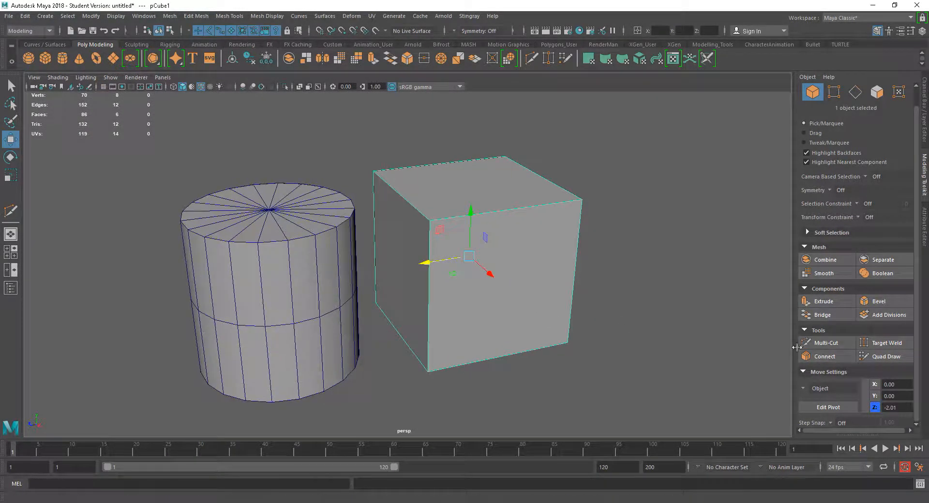
pyautogui.click(881, 303)
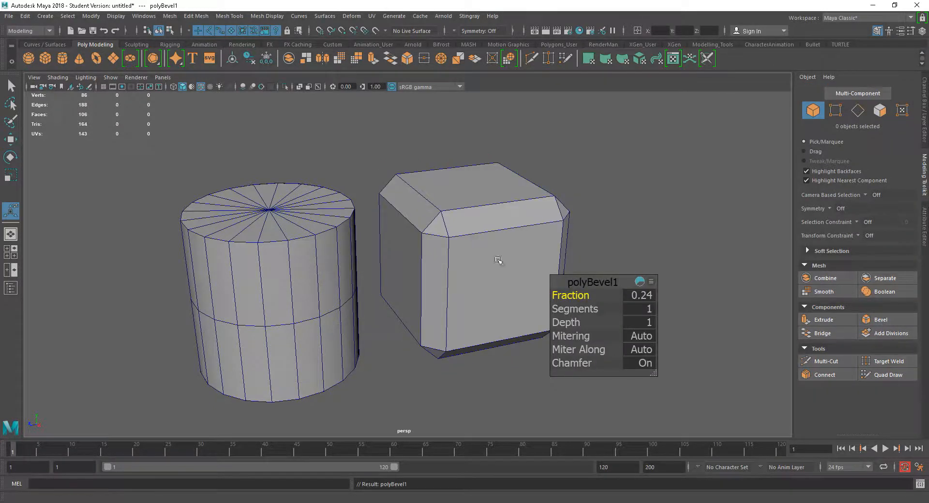
# Set the cube bevel's Fraction to 0.0397.
pyautogui.keyDown('alt'); pyautogui.moveTo(498, 260); pyautogui.dragTo(498, 269); pyautogui.keyUp('alt')
pyautogui.keyDown('alt'); pyautogui.moveTo(498, 270); pyautogui.dragTo(423, 264, button='middle'); pyautogui.keyUp('alt')
pyautogui.keyDown('alt'); pyautogui.moveTo(422, 264); pyautogui.dragTo(492, 292, button='right'); pyautogui.keyUp('alt')
pyautogui.keyDown('alt'); pyautogui.moveTo(491, 292); pyautogui.dragTo(461, 274); pyautogui.keyUp('alt')
pyautogui.keyDown('alt'); pyautogui.moveTo(460, 272); pyautogui.dragTo(475, 263, button='middle'); pyautogui.keyUp('alt')
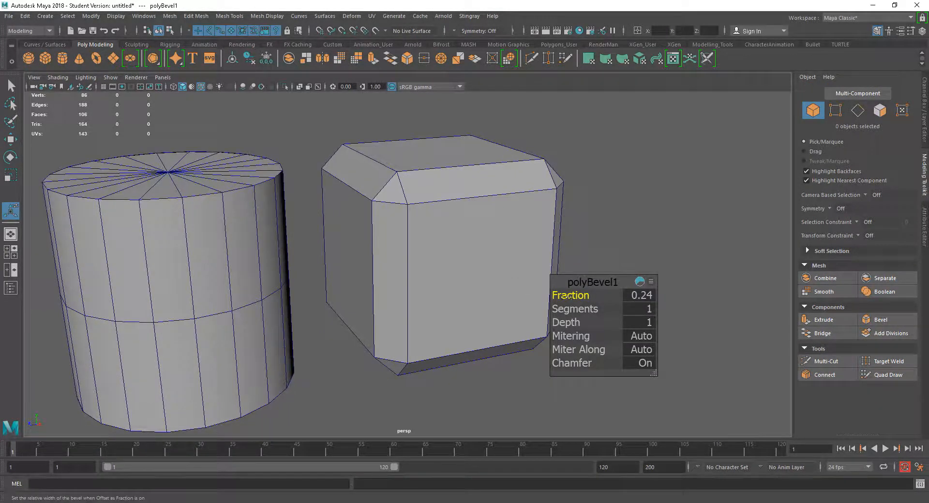
pyautogui.moveTo(570, 296); pyautogui.dragTo(571, 296)
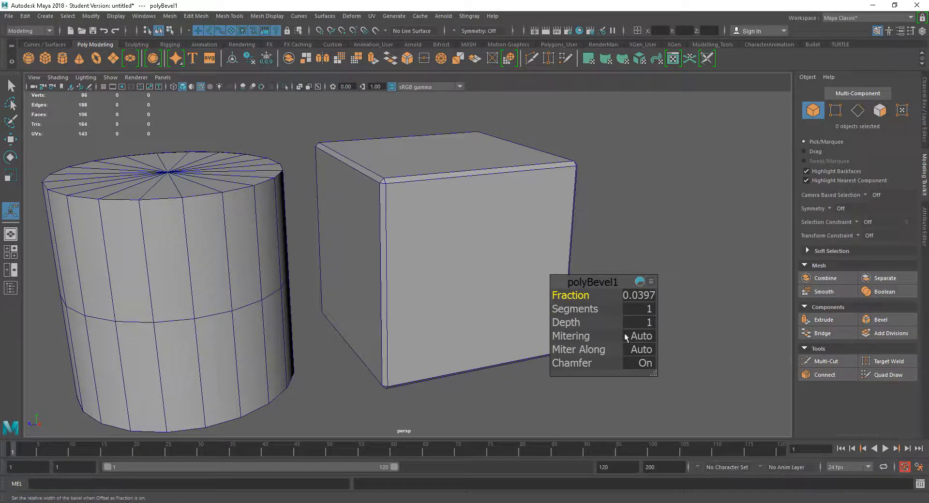
# Zoom in on the cube's corner to inspect the bevelled edges.
pyautogui.keyDown('alt'); pyautogui.moveTo(513, 283); pyautogui.dragTo(490, 264); pyautogui.keyUp('alt')
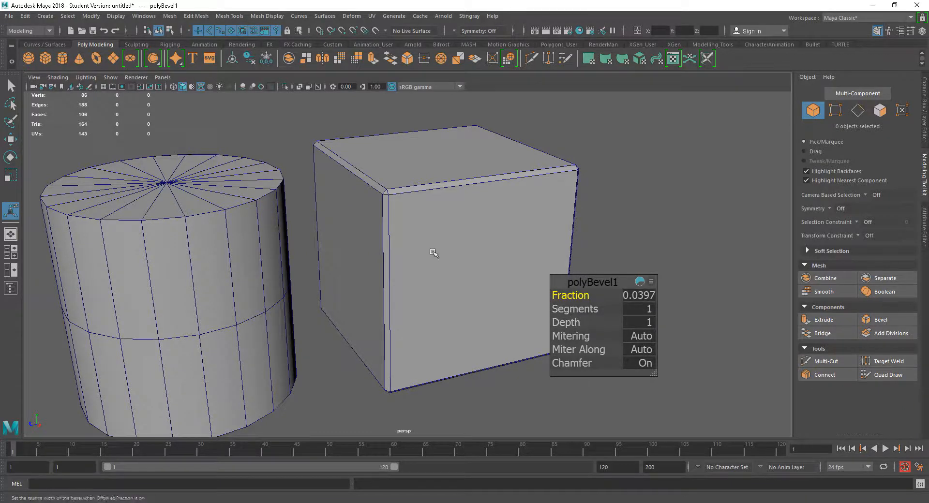
pyautogui.keyDown('alt'); pyautogui.moveTo(433, 252); pyautogui.dragTo(393, 235); pyautogui.keyUp('alt')
pyautogui.keyDown('alt'); pyautogui.moveTo(393, 235); pyautogui.dragTo(509, 264, button='right'); pyautogui.keyUp('alt')
pyautogui.keyDown('alt'); pyautogui.moveTo(509, 264); pyautogui.dragTo(475, 286); pyautogui.keyUp('alt')
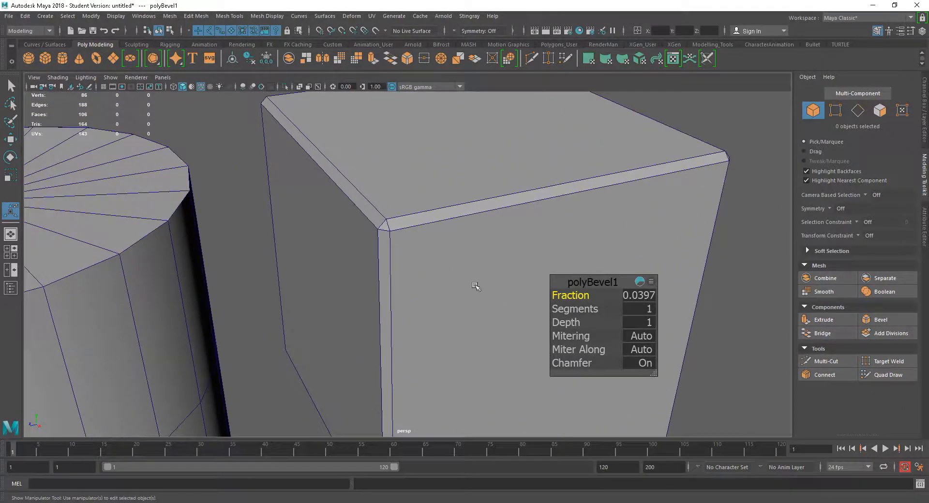
pyautogui.keyDown('alt'); pyautogui.moveTo(474, 285); pyautogui.dragTo(499, 303, button='right'); pyautogui.keyUp('alt')
pyautogui.keyDown('alt'); pyautogui.moveTo(442, 273); pyautogui.dragTo(450, 305, button='middle'); pyautogui.keyUp('alt')
pyautogui.keyDown('alt'); pyautogui.moveTo(420, 280); pyautogui.dragTo(464, 300, button='right'); pyautogui.keyUp('alt')
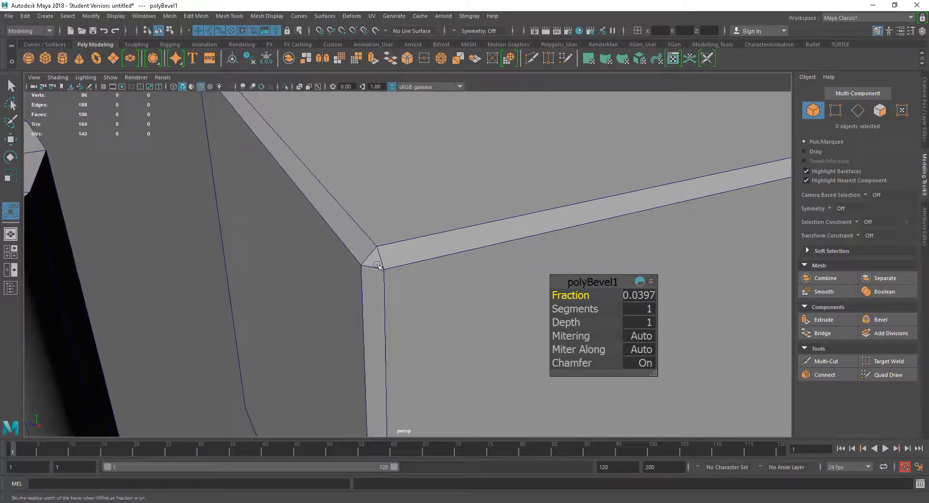
pyautogui.click(412, 295)
pyautogui.keyDown('alt'); pyautogui.moveTo(484, 369); pyautogui.dragTo(387, 260, button='right'); pyautogui.keyUp('alt')
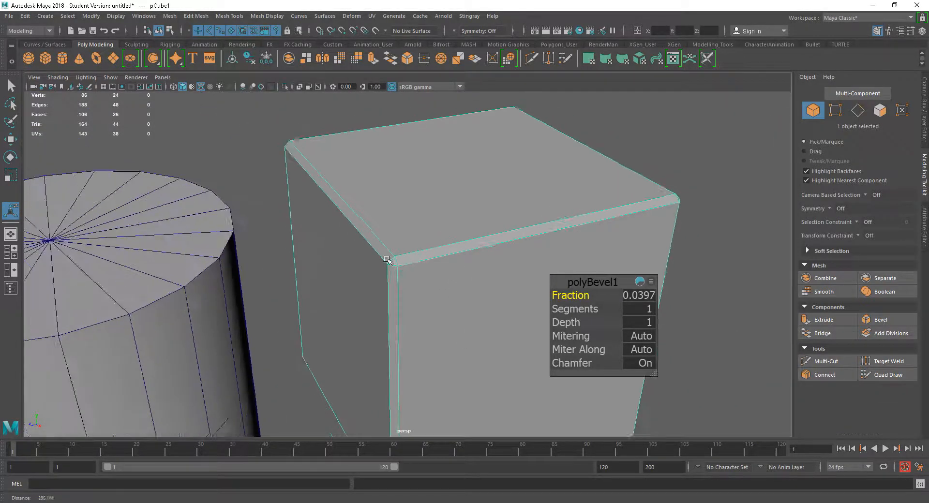
# Set the cube bevel's Segments to 2.
pyautogui.click(575, 309)
pyautogui.moveTo(578, 311); pyautogui.dragTo(584, 312, button='middle')
pyautogui.keyDown('alt'); pyautogui.moveTo(346, 248); pyautogui.dragTo(597, 333, button='right'); pyautogui.keyUp('alt')
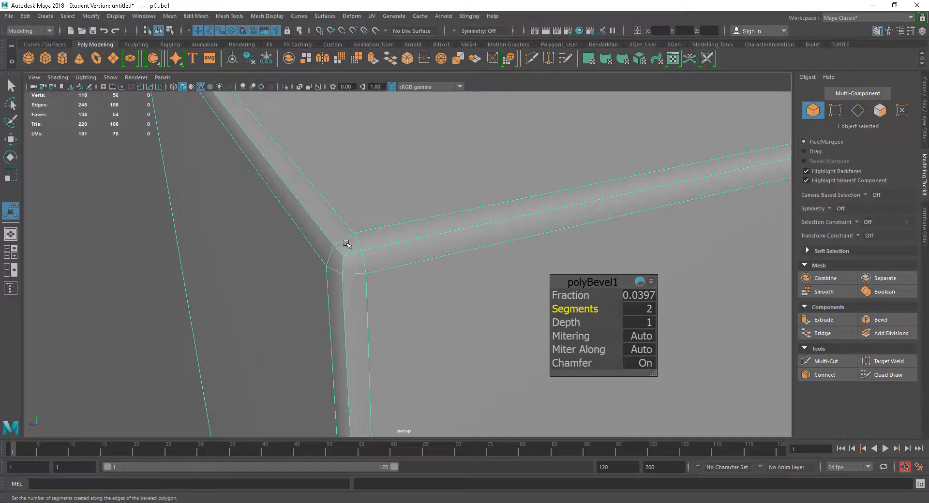
pyautogui.keyDown('alt'); pyautogui.moveTo(453, 364); pyautogui.dragTo(297, 234, button='right'); pyautogui.keyUp('alt')
pyautogui.keyDown('alt'); pyautogui.moveTo(438, 278); pyautogui.dragTo(408, 262, button='right'); pyautogui.keyUp('alt')
pyautogui.keyDown('alt'); pyautogui.moveTo(460, 294); pyautogui.dragTo(418, 253, button='middle'); pyautogui.keyUp('alt')
pyautogui.keyDown('alt'); pyautogui.moveTo(418, 253); pyautogui.dragTo(451, 204, button='right'); pyautogui.keyUp('alt')
pyautogui.click(675, 202)
pyautogui.moveTo(641, 276)
pyautogui.keyDown('alt'); pyautogui.mouseDown()
pyautogui.moveTo(624, 264)
pyautogui.moveTo(642, 264)
pyautogui.mouseUp(); pyautogui.keyUp('alt')
# Toggle Wireframe on Shaded off and back on to check the bevelled cube.
pyautogui.click(58, 78)
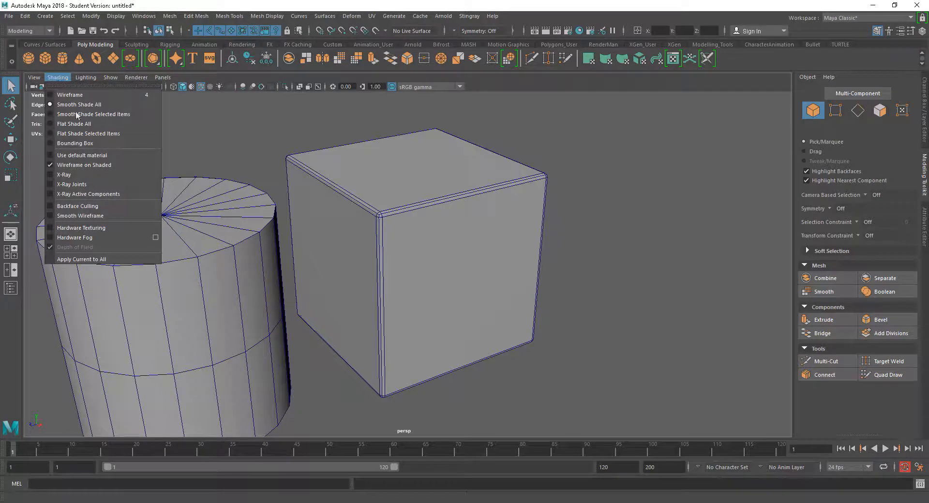
pyautogui.click(92, 164)
pyautogui.moveTo(574, 280)
pyautogui.keyDown('alt'); pyautogui.mouseDown()
pyautogui.moveTo(495, 285)
pyautogui.moveTo(636, 285)
pyautogui.mouseUp(); pyautogui.keyUp('alt')
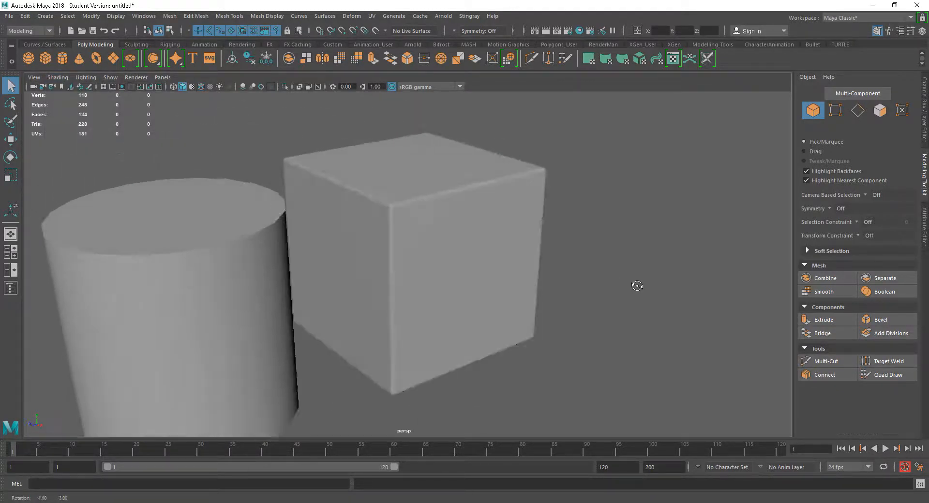
pyautogui.keyDown('alt'); pyautogui.moveTo(480, 211); pyautogui.dragTo(495, 270); pyautogui.keyUp('alt')
pyautogui.click(492, 277)
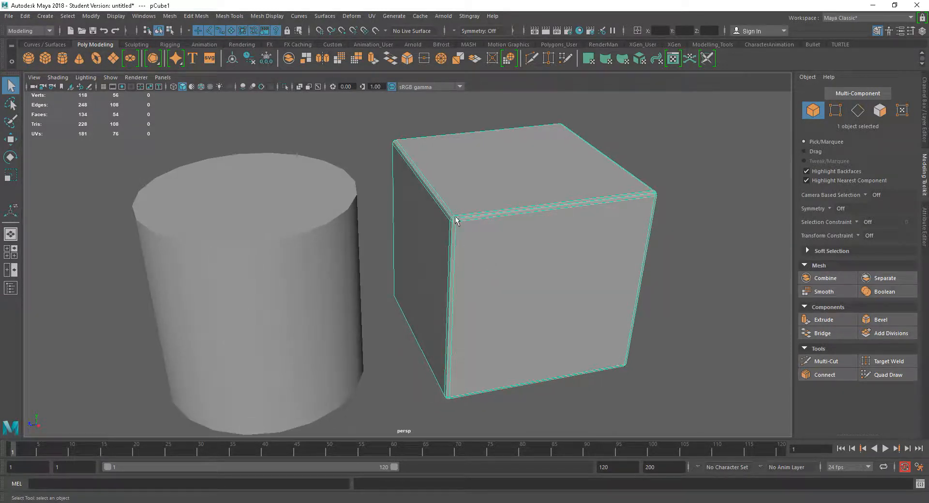
pyautogui.scroll(-3, 512, 248)
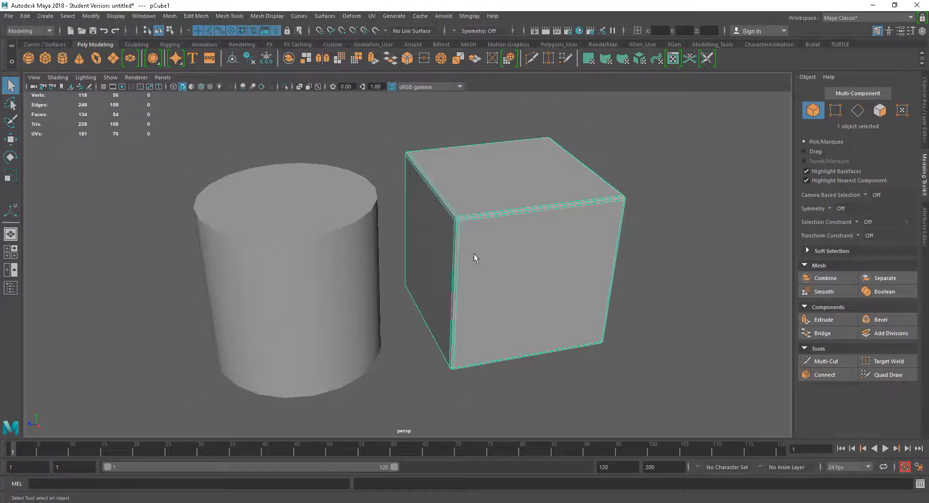
pyautogui.click(57, 77)
pyautogui.click(85, 166)
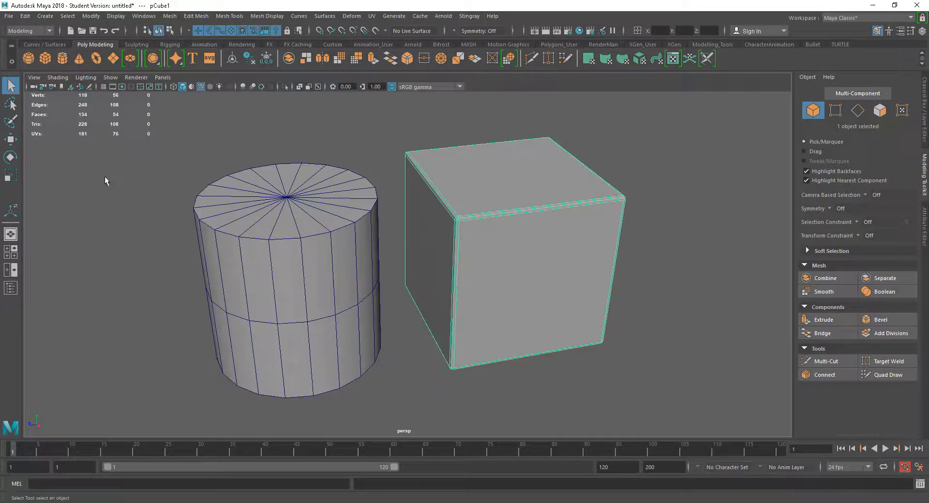
# Select the cylinder's top edge loop and apply a Bevel to it.
pyautogui.keyDown('alt'); pyautogui.moveTo(275, 257); pyautogui.dragTo(329, 266); pyautogui.keyUp('alt')
pyautogui.click(303, 275)
pyautogui.keyDown('alt'); pyautogui.moveTo(422, 318); pyautogui.dragTo(260, 265); pyautogui.keyUp('alt')
pyautogui.keyDown('alt'); pyautogui.moveTo(260, 265); pyautogui.dragTo(310, 276, button='middle'); pyautogui.keyUp('alt')
pyautogui.keyDown('alt'); pyautogui.moveTo(302, 273); pyautogui.dragTo(338, 275); pyautogui.keyUp('alt')
pyautogui.moveTo(350, 264); pyautogui.dragTo(348, 208, button='right')
pyautogui.doubleClick(343, 247)
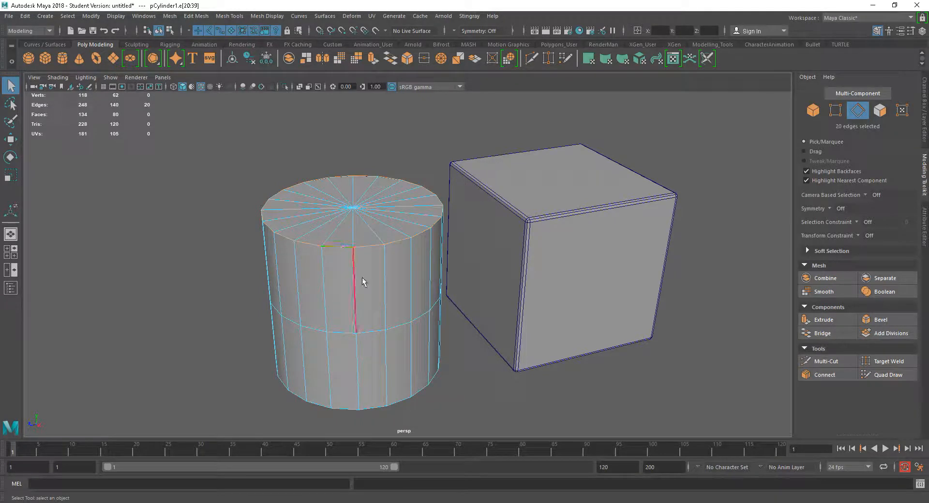
pyautogui.keyDown('alt'); pyautogui.moveTo(361, 276); pyautogui.dragTo(335, 277, button='middle'); pyautogui.keyUp('alt')
pyautogui.keyDown('alt'); pyautogui.moveTo(335, 276); pyautogui.dragTo(378, 307, button='right'); pyautogui.keyUp('alt')
pyautogui.keyDown('alt'); pyautogui.moveTo(381, 315); pyautogui.dragTo(435, 309); pyautogui.keyUp('alt')
pyautogui.click(876, 320)
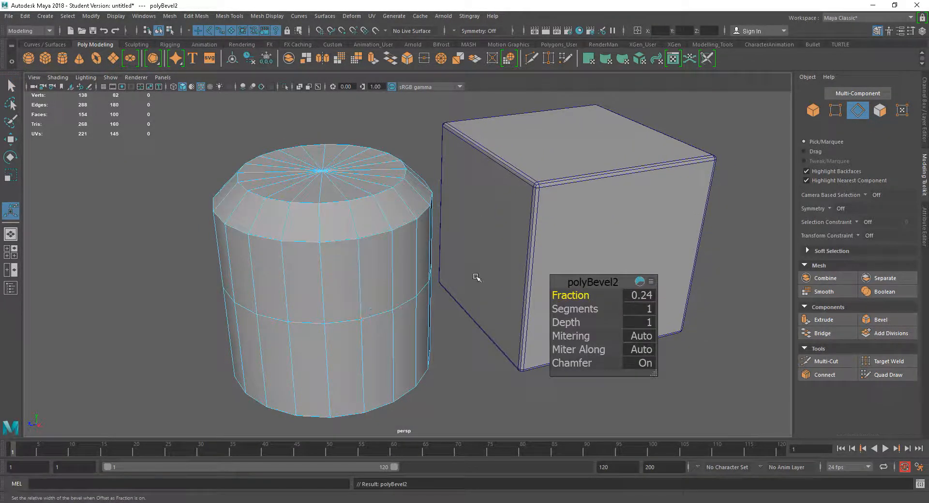
# Set the cylinder bevel's Fraction to 0.04 and its Segments to 2.
pyautogui.moveTo(557, 298); pyautogui.dragTo(555, 295)
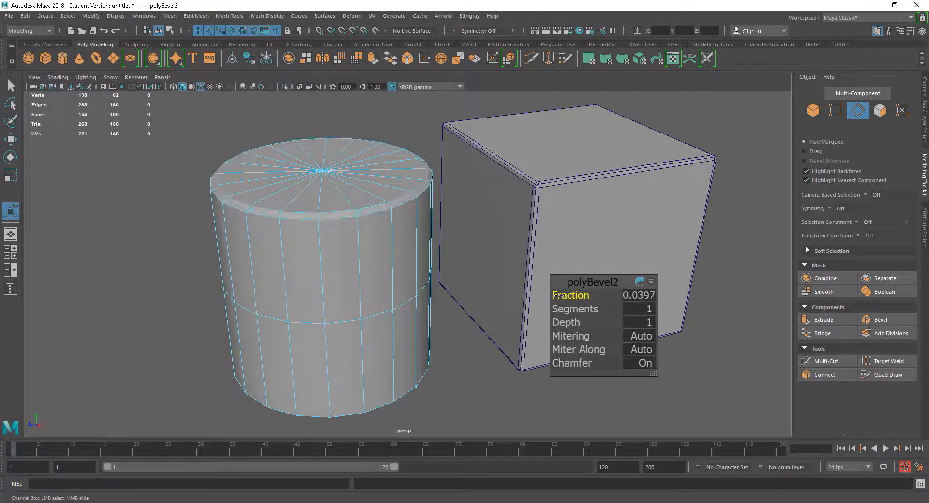
pyautogui.click(641, 297)
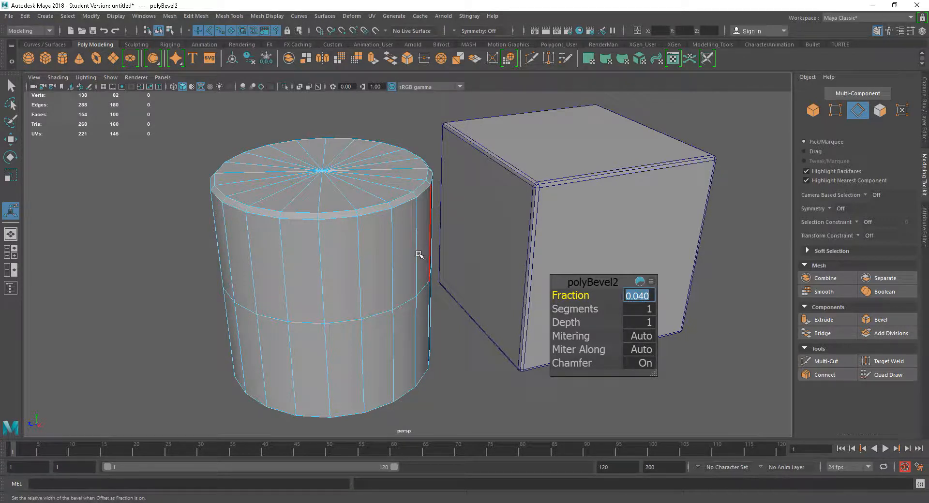
pyautogui.moveTo(587, 310); pyautogui.dragTo(591, 310)
# Set the cylinder bevel's Segments to 1.
pyautogui.scroll(5, 160, 183)
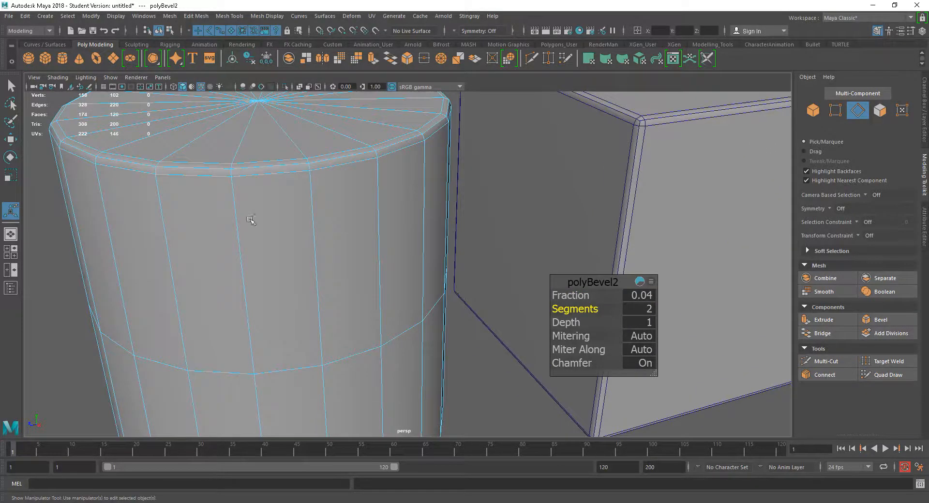
pyautogui.keyDown('alt'); pyautogui.moveTo(224, 199); pyautogui.dragTo(296, 343, button='middle'); pyautogui.keyUp('alt')
pyautogui.scroll(1, 192, 262)
pyautogui.scroll(1, 193, 262)
pyautogui.keyDown('alt'); pyautogui.moveTo(216, 277); pyautogui.dragTo(264, 286, button='middle'); pyautogui.keyUp('alt')
pyautogui.keyDown('alt'); pyautogui.moveTo(265, 286); pyautogui.dragTo(266, 288); pyautogui.keyUp('alt')
pyautogui.scroll(1, 249, 285)
pyautogui.keyDown('alt'); pyautogui.moveTo(248, 284); pyautogui.dragTo(299, 287, button='middle'); pyautogui.keyUp('alt')
pyautogui.scroll(1, 224, 257)
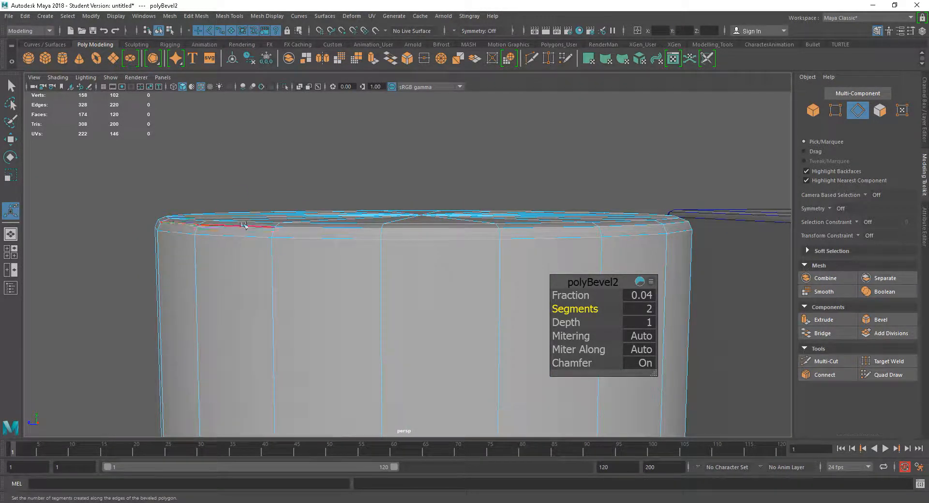
pyautogui.keyDown('alt'); pyautogui.moveTo(242, 283); pyautogui.dragTo(245, 282); pyautogui.keyUp('alt')
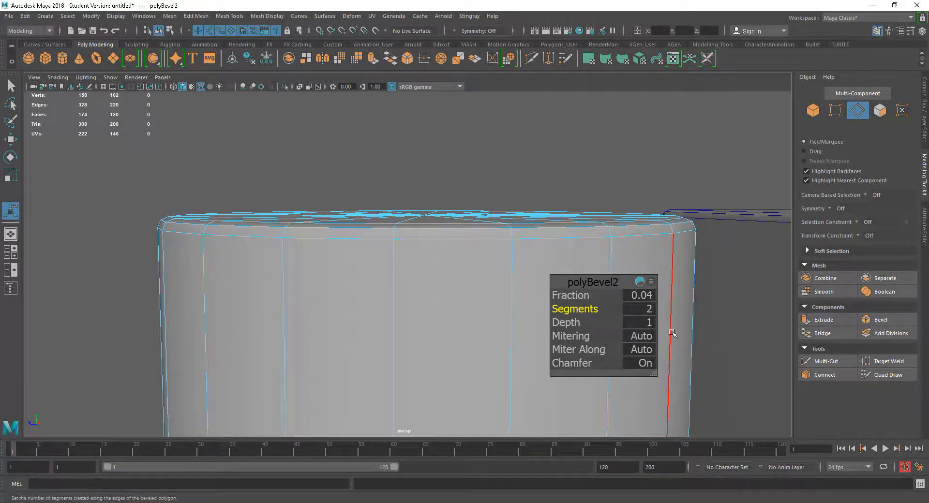
pyautogui.moveTo(587, 310); pyautogui.dragTo(577, 310)
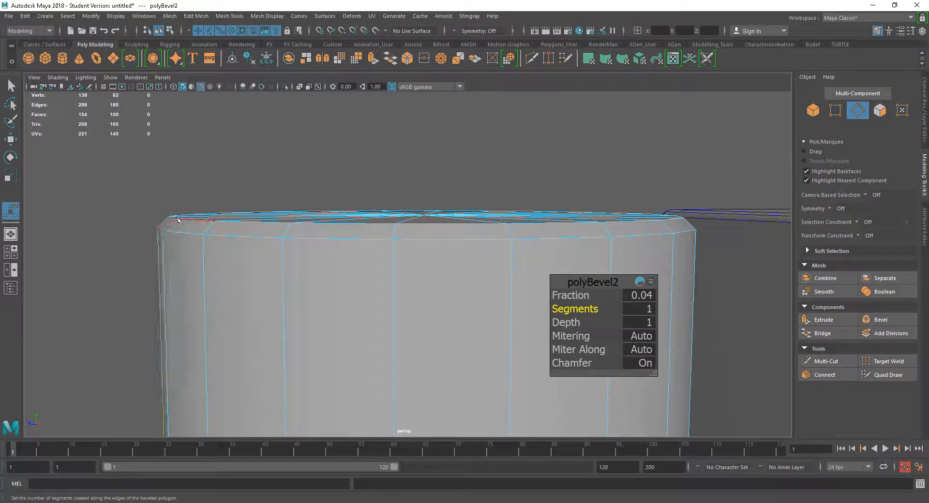
# Undo the Multi-Cut attempt and the cylinder's bevel edits.
pyautogui.keyDown('alt'); pyautogui.moveTo(395, 257); pyautogui.dragTo(335, 338); pyautogui.keyUp('alt')
pyautogui.keyDown('alt'); pyautogui.moveTo(335, 338); pyautogui.dragTo(329, 331, button='middle'); pyautogui.keyUp('alt')
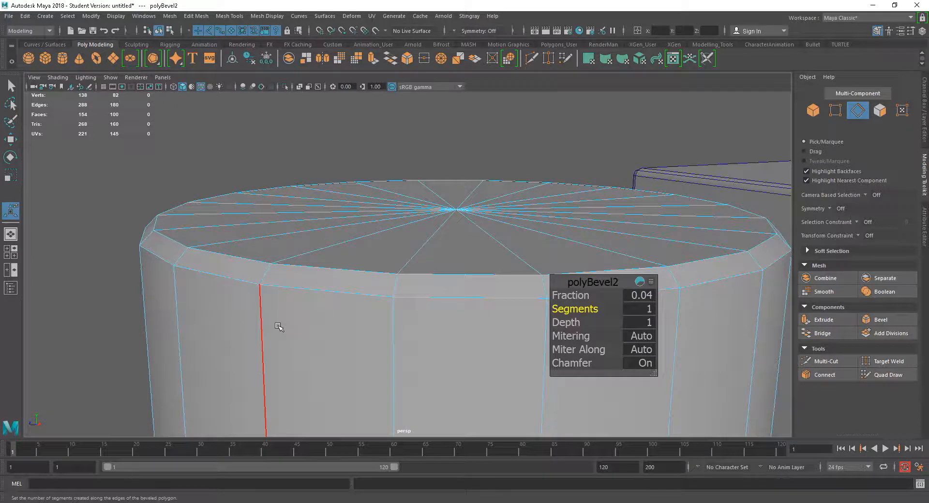
pyautogui.hotkey('ctrl', 'shift', 'x')
pyautogui.keyDown('ctrl'); pyautogui.middleClick(263, 276); pyautogui.keyUp('ctrl')
pyautogui.keyDown('alt'); pyautogui.moveTo(375, 338); pyautogui.dragTo(380, 338); pyautogui.keyUp('alt')
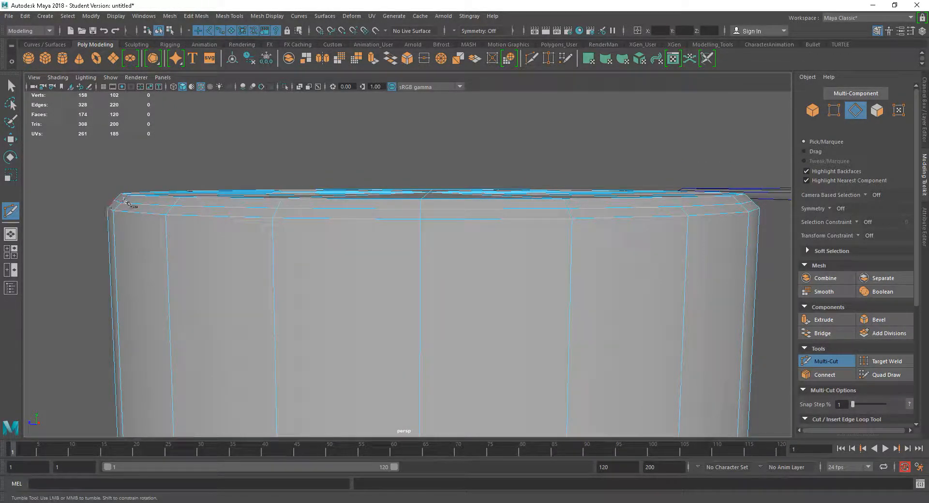
pyautogui.hotkey('ctrl', 'z')
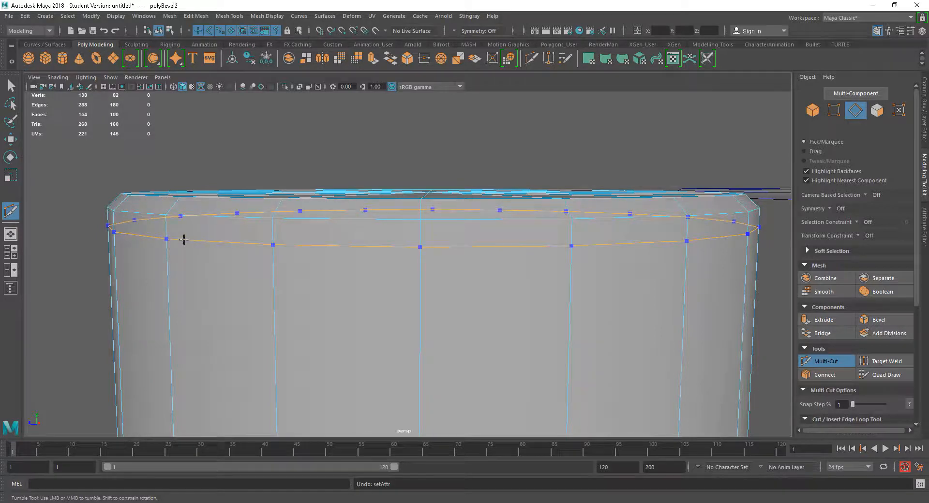
pyautogui.keyDown('alt'); pyautogui.moveTo(249, 280); pyautogui.dragTo(270, 295); pyautogui.keyUp('alt')
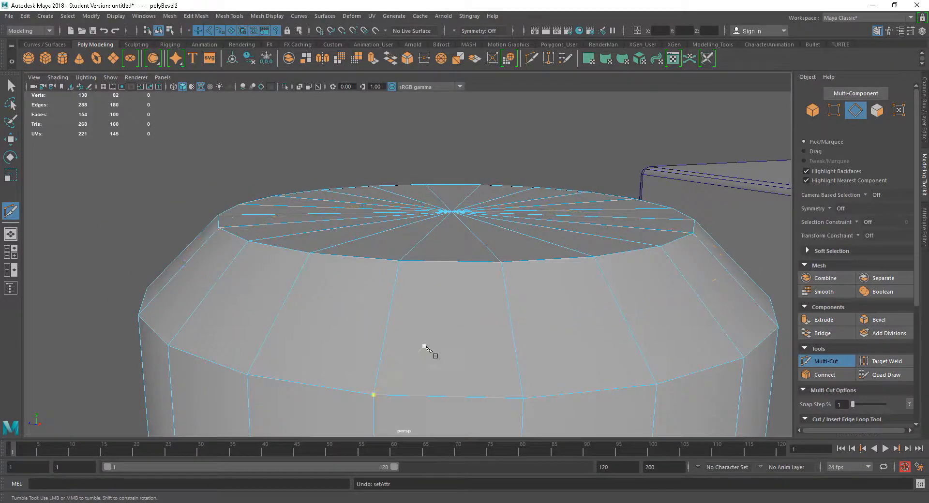
pyautogui.hotkey('ctrl', 'z')
pyautogui.keyDown('alt'); pyautogui.moveTo(502, 372); pyautogui.dragTo(446, 334, button='right'); pyautogui.keyUp('alt')
pyautogui.hotkey('ctrl', 'z')
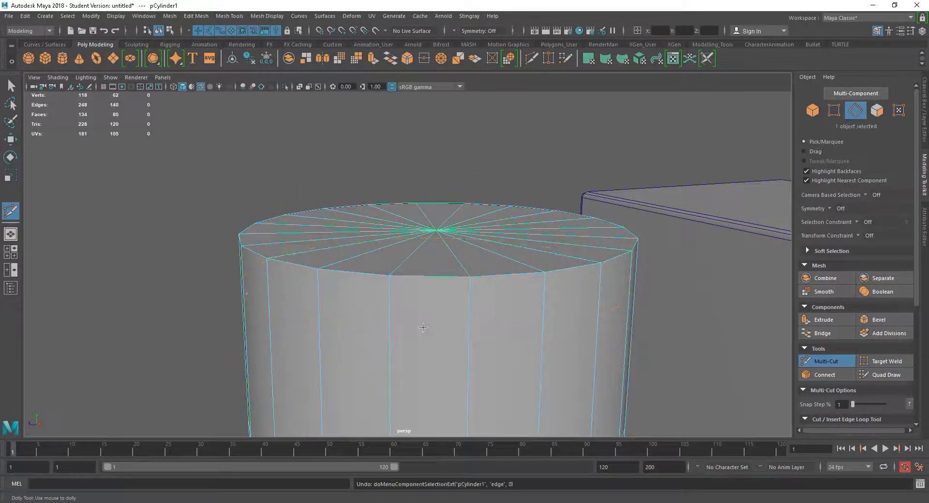
# Switch to the Move tool and select the cylinder's top edge loop.
pyautogui.press('w')
pyautogui.moveTo(425, 261); pyautogui.dragTo(424, 208, button='right')
pyautogui.click(420, 275)
pyautogui.doubleClick(420, 274)
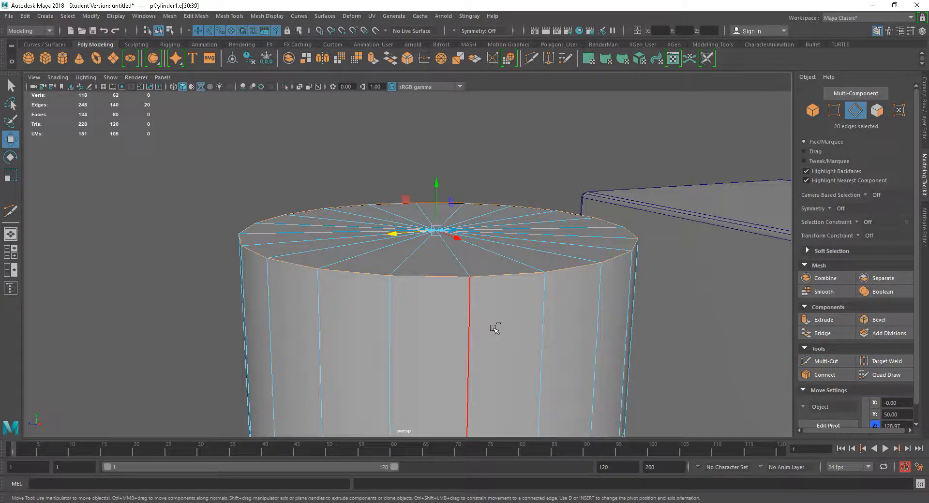
# Bevel the cylinder's top edge loop with a Fraction of 0.03 and 2 Segments.
pyautogui.hotkey('ctrl', 'b')
pyautogui.keyDown('alt'); pyautogui.moveTo(511, 352); pyautogui.dragTo(534, 323); pyautogui.keyUp('alt')
pyautogui.moveTo(591, 296); pyautogui.dragTo(631, 297)
pyautogui.click(653, 297)
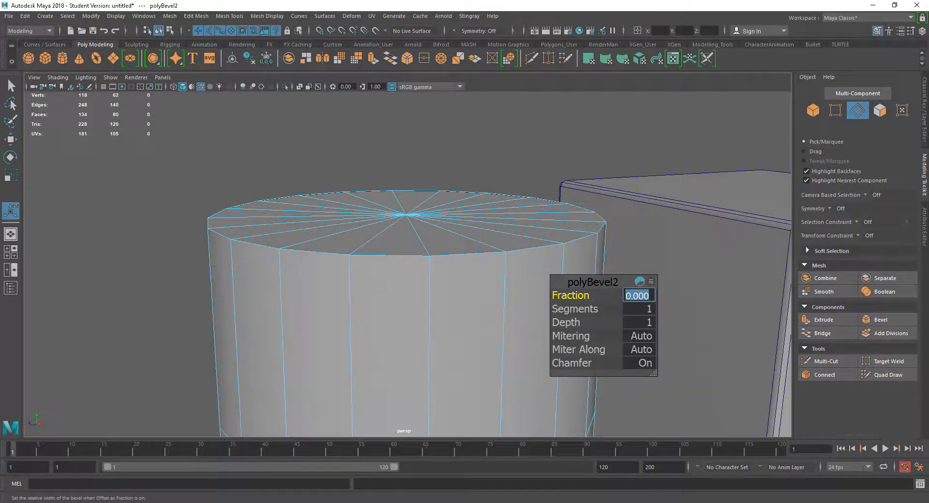
pyautogui.press('Return')
pyautogui.moveTo(583, 310); pyautogui.dragTo(588, 308)
pyautogui.keyDown('alt'); pyautogui.moveTo(380, 249); pyautogui.dragTo(270, 284); pyautogui.keyUp('alt')
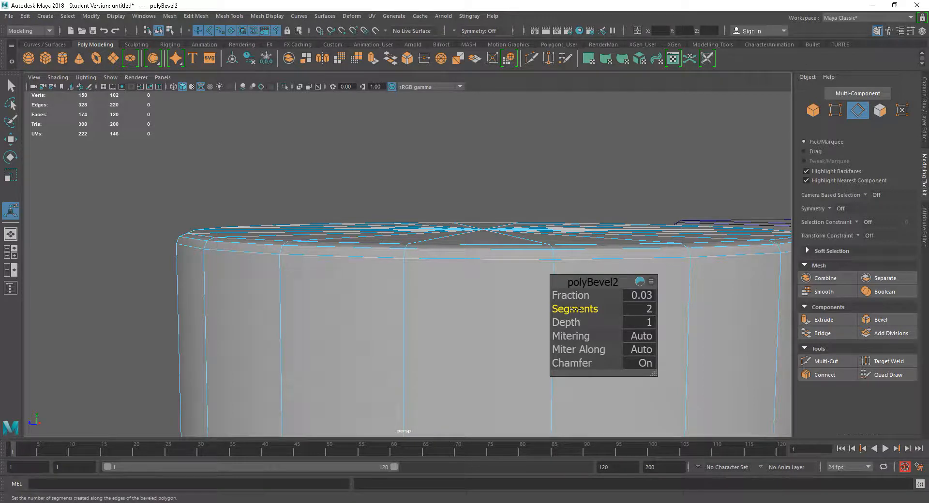
# Orbit around the cylinder to inspect the beveled top edge.
pyautogui.moveTo(576, 309)
pyautogui.mouseDown()
pyautogui.moveTo(590, 309)
pyautogui.moveTo(577, 313)
pyautogui.mouseUp()
pyautogui.keyDown('alt'); pyautogui.moveTo(280, 265); pyautogui.dragTo(343, 301); pyautogui.keyUp('alt')
pyautogui.keyDown('alt'); pyautogui.moveTo(344, 300); pyautogui.dragTo(309, 283, button='middle'); pyautogui.keyUp('alt')
pyautogui.keyDown('alt'); pyautogui.moveTo(376, 318); pyautogui.dragTo(342, 315, button='right'); pyautogui.keyUp('alt')
pyautogui.keyDown('alt'); pyautogui.moveTo(390, 348); pyautogui.dragTo(341, 286); pyautogui.keyUp('alt')
pyautogui.keyDown('alt'); pyautogui.moveTo(340, 286); pyautogui.dragTo(291, 255, button='right'); pyautogui.keyUp('alt')
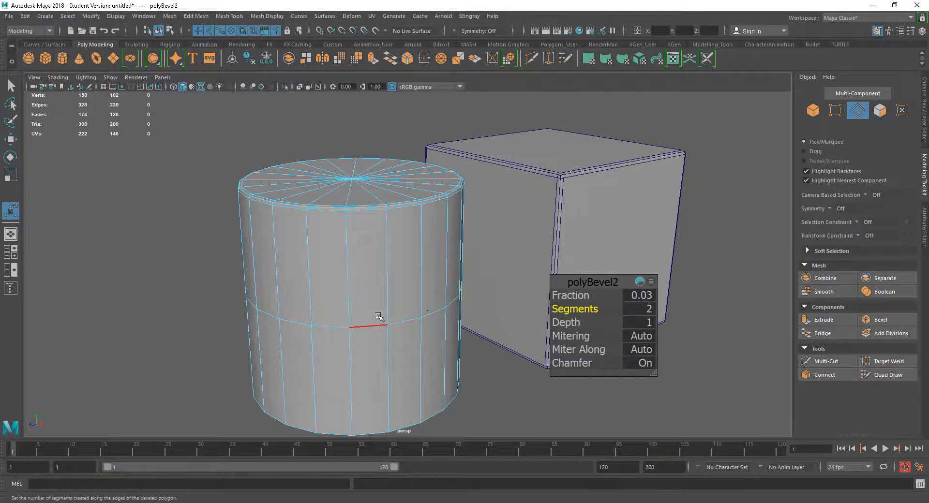
pyautogui.keyDown('alt'); pyautogui.moveTo(360, 282); pyautogui.dragTo(338, 306); pyautogui.keyUp('alt')
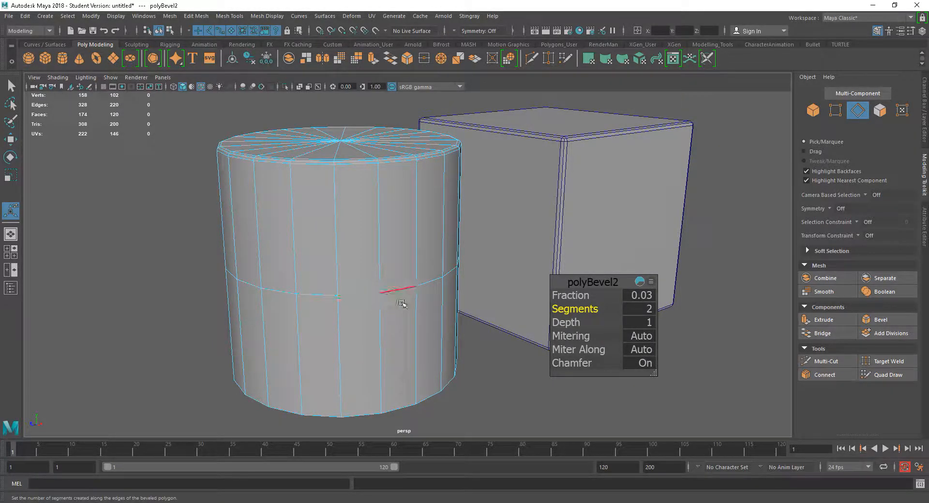
pyautogui.keyDown('alt'); pyautogui.moveTo(402, 303); pyautogui.dragTo(394, 303); pyautogui.keyUp('alt')
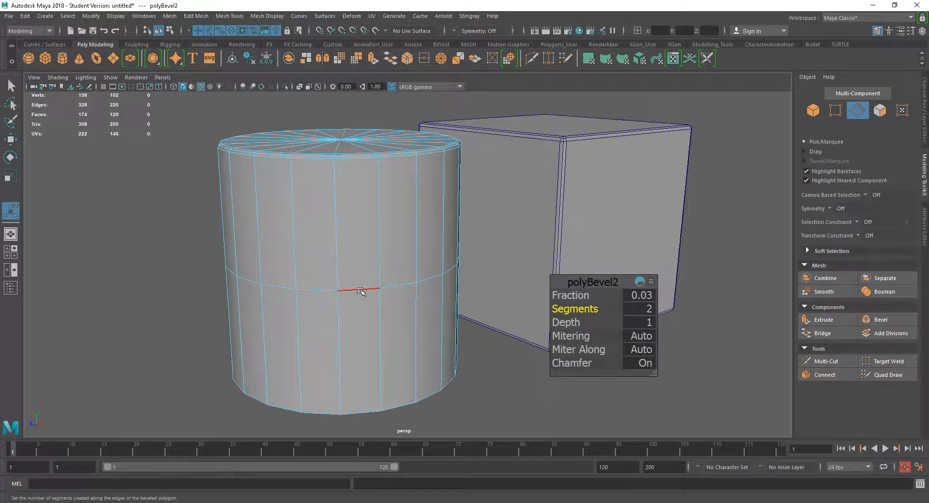
pyautogui.hotkey('ctrl', 'shift', 'x')
pyautogui.keyDown('alt'); pyautogui.moveTo(375, 322); pyautogui.dragTo(338, 290); pyautogui.keyUp('alt')
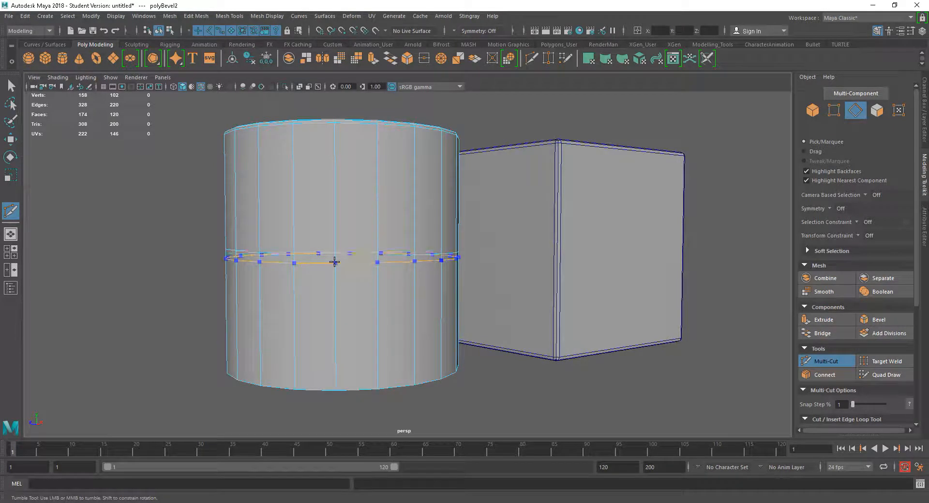
pyautogui.keyDown('ctrl'); pyautogui.click(335, 261); pyautogui.keyUp('ctrl')
pyautogui.moveTo(356, 306)
pyautogui.keyDown('alt'); pyautogui.mouseDown()
pyautogui.moveTo(367, 315)
pyautogui.moveTo(350, 302)
pyautogui.mouseUp(); pyautogui.keyUp('alt')
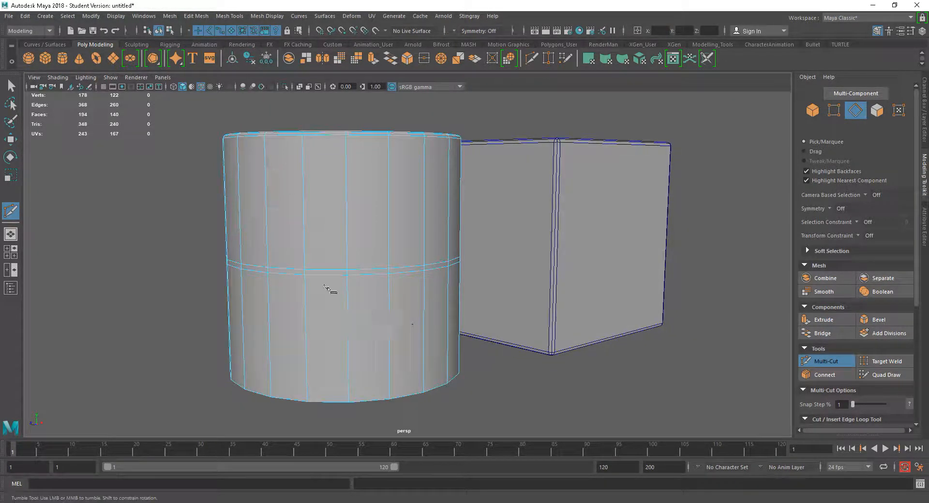
pyautogui.hotkey('ctrl', 'z')
pyautogui.keyDown('alt'); pyautogui.moveTo(375, 321); pyautogui.dragTo(352, 309); pyautogui.keyUp('alt')
# Bevel the cylinder's middle edge loop with a Fraction of 0.0397.
pyautogui.press('w')
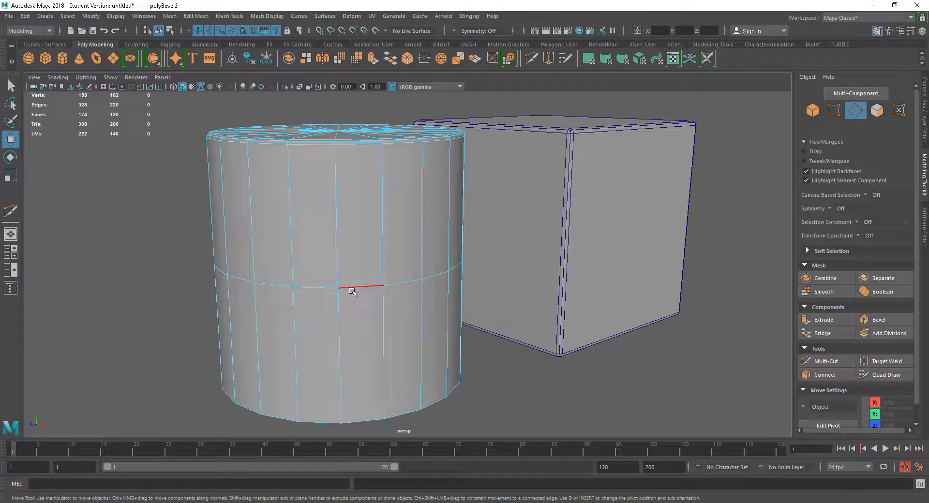
pyautogui.doubleClick(351, 286)
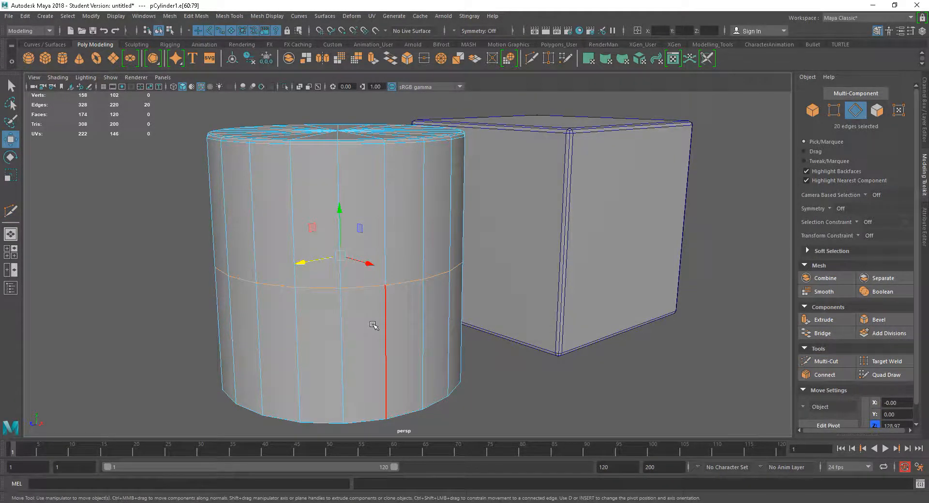
pyautogui.hotkey('ctrl', 'b')
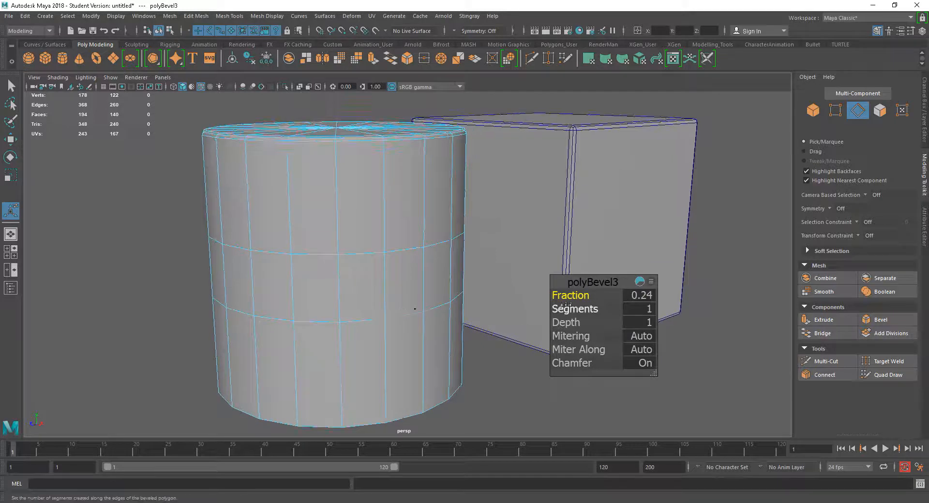
pyautogui.moveTo(571, 295); pyautogui.dragTo(563, 295)
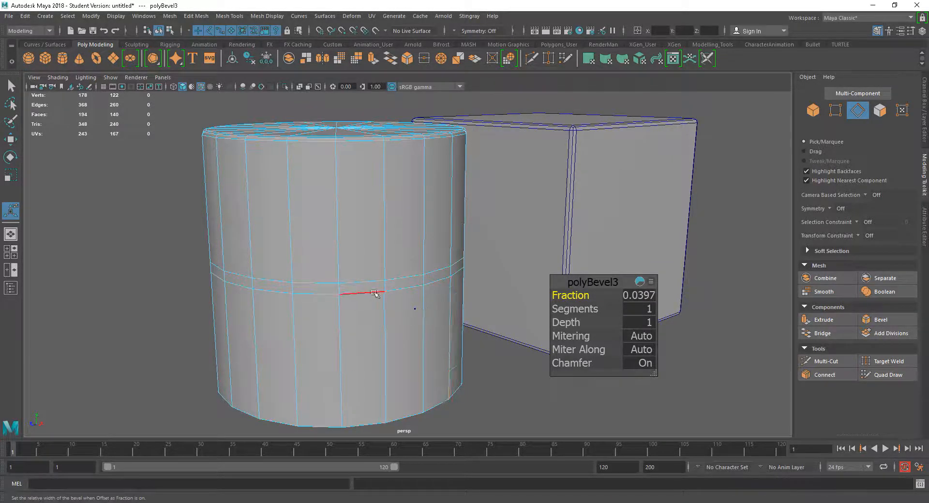
# Set the middle bevel's Segments to 3.
pyautogui.keyDown('alt'); pyautogui.moveTo(401, 316); pyautogui.dragTo(409, 314); pyautogui.keyUp('alt')
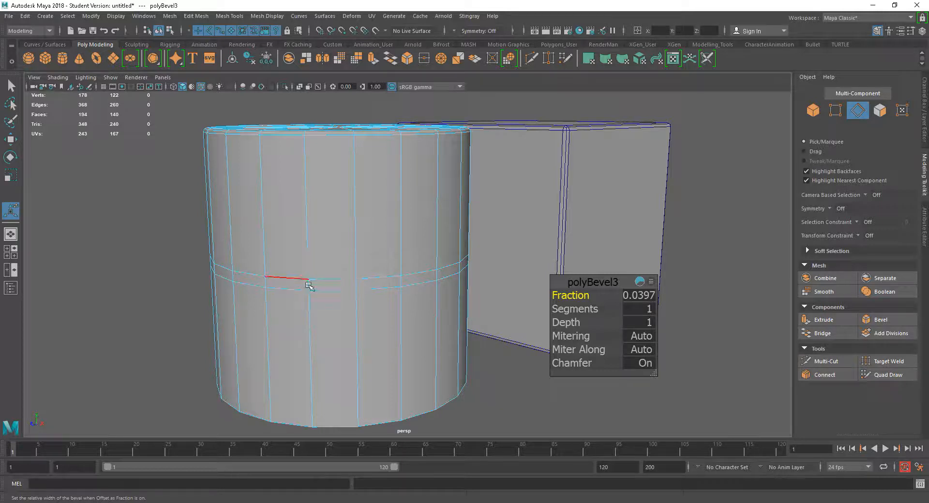
pyautogui.keyDown('alt'); pyautogui.moveTo(258, 284); pyautogui.dragTo(356, 303); pyautogui.keyUp('alt')
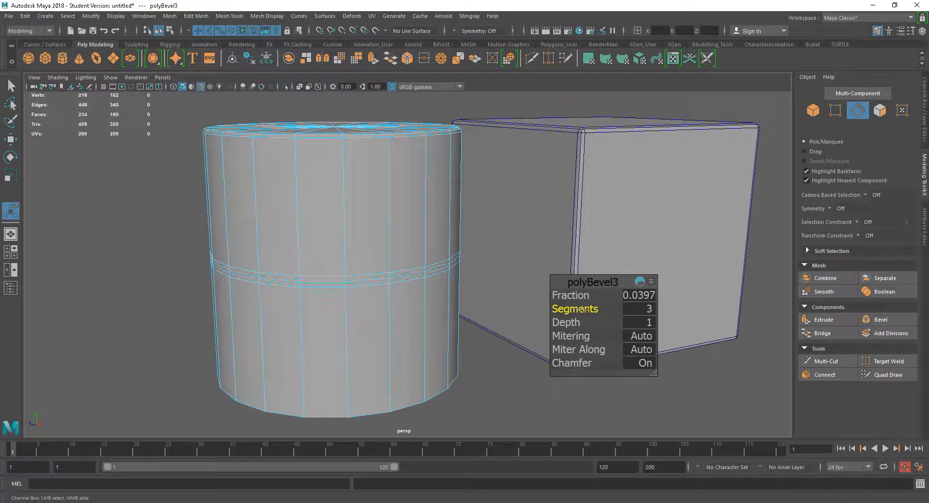
pyautogui.moveTo(580, 309); pyautogui.dragTo(577, 309, button='middle')
pyautogui.scroll(4, 351, 327)
pyautogui.keyDown('alt'); pyautogui.moveTo(347, 331); pyautogui.dragTo(375, 318, button='middle'); pyautogui.keyUp('alt')
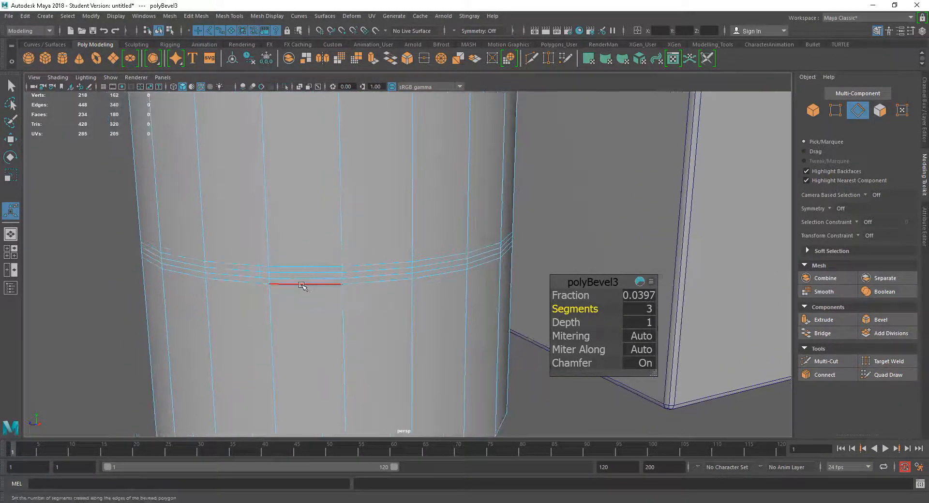
# Try to extrude the middle bevel's face loop inward.
pyautogui.moveTo(301, 279); pyautogui.dragTo(301, 261, button='right')
pyautogui.click(299, 277)
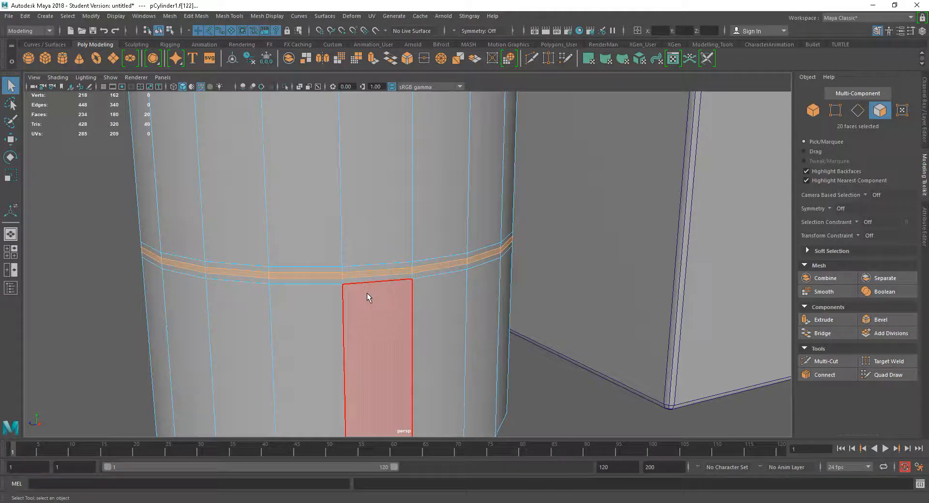
pyautogui.hotkey('ctrl', 'e')
pyautogui.moveTo(475, 274); pyautogui.dragTo(407, 299)
pyautogui.moveTo(222, 243)
pyautogui.keyDown('alt'); pyautogui.mouseDown()
pyautogui.moveTo(222, 234)
pyautogui.moveTo(222, 243)
pyautogui.mouseUp(); pyautogui.keyUp('alt')
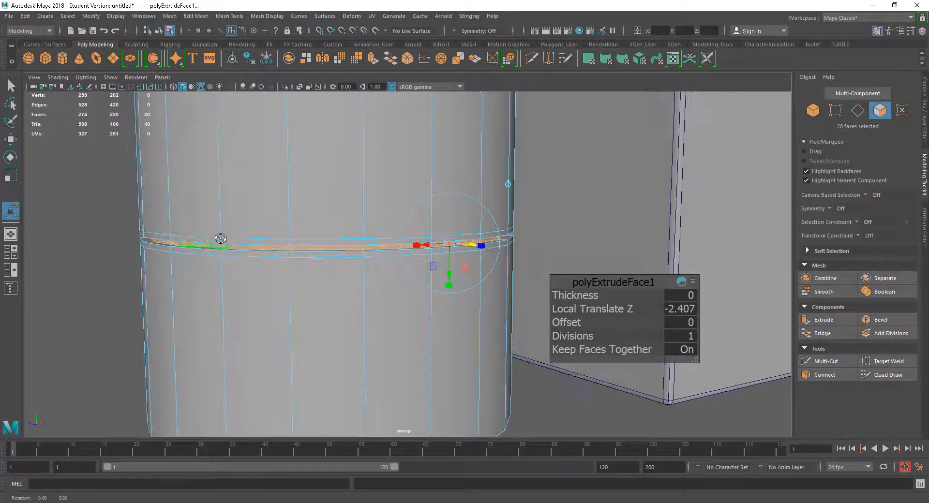
pyautogui.hotkey('ctrl', 'z')
pyautogui.hotkey('ctrl', 'z')
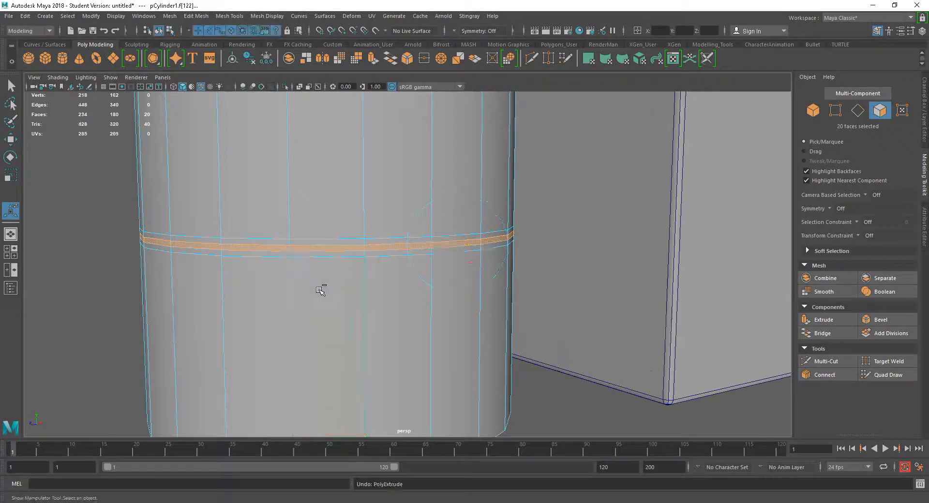
# Undo the face selection and the middle bevel's Segments change.
pyautogui.keyDown('alt'); pyautogui.moveTo(468, 367); pyautogui.dragTo(425, 375); pyautogui.keyUp('alt')
pyautogui.hotkey('ctrl', 'z')
pyautogui.hotkey('ctrl', 'z')
pyautogui.hotkey('ctrl', 'z')
pyautogui.hotkey('ctrl', 'z')
pyautogui.hotkey('ctrl', 'z')
pyautogui.hotkey('ctrl', 'z')
# Bevel the cylinder's bottom edge loop with a Fraction of 0.04.
pyautogui.keyDown('alt'); pyautogui.moveTo(425, 375); pyautogui.dragTo(378, 320, button='right'); pyautogui.keyUp('alt')
pyautogui.keyDown('alt'); pyautogui.moveTo(411, 343); pyautogui.dragTo(411, 324); pyautogui.keyUp('alt')
pyautogui.moveTo(356, 245); pyautogui.dragTo(353, 208, button='right')
pyautogui.doubleClick(355, 326)
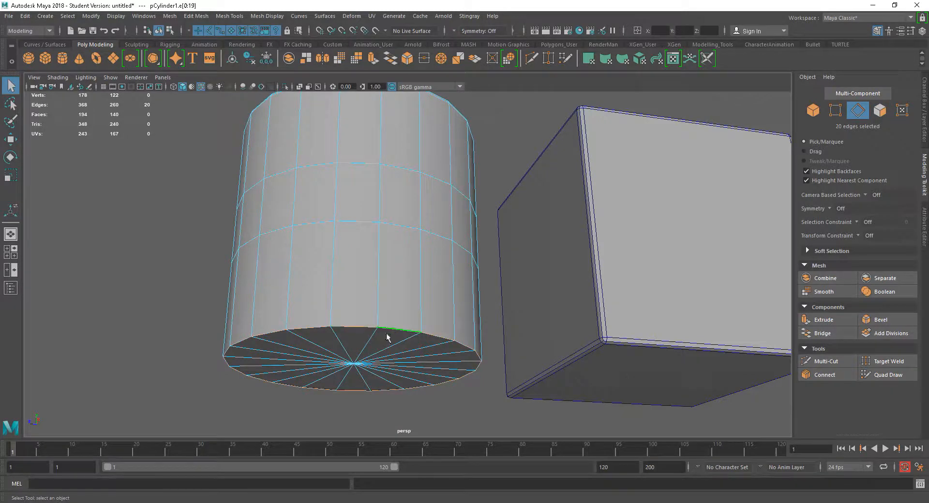
pyautogui.scroll(5, 386, 338)
pyautogui.hotkey('ctrl', 'b')
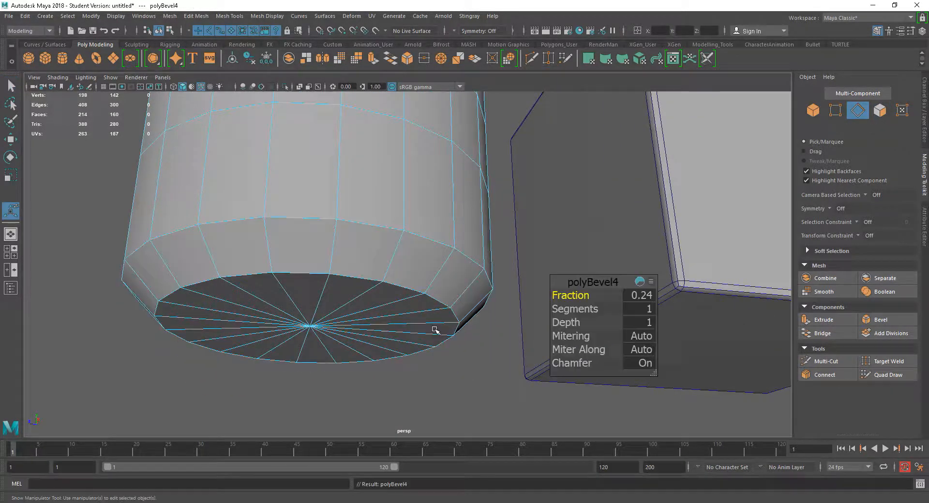
pyautogui.keyDown('alt'); pyautogui.moveTo(435, 327); pyautogui.dragTo(384, 336); pyautogui.keyUp('alt')
pyautogui.moveTo(561, 296); pyautogui.dragTo(560, 295)
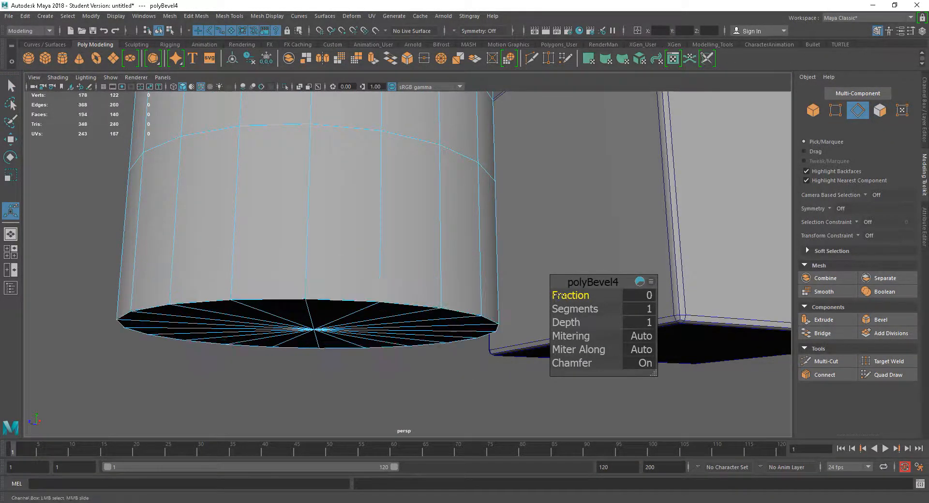
pyautogui.click(639, 295)
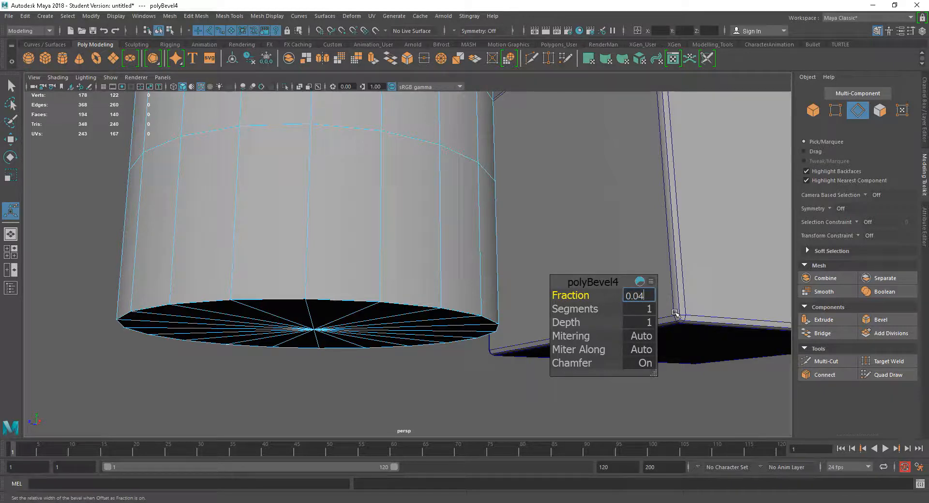
pyautogui.press('Return')
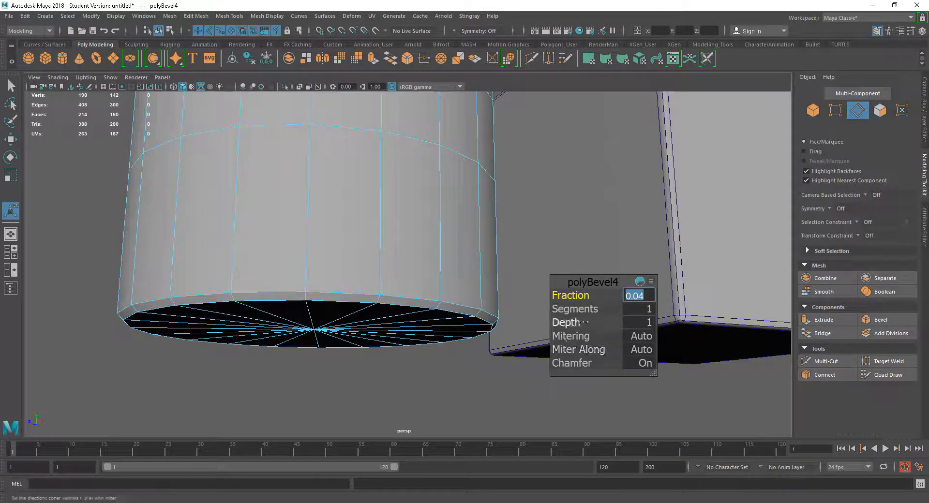
# Set the bottom bevel's Segments to 2 and turn Chamfer off.
pyautogui.moveTo(578, 311); pyautogui.dragTo(581, 311)
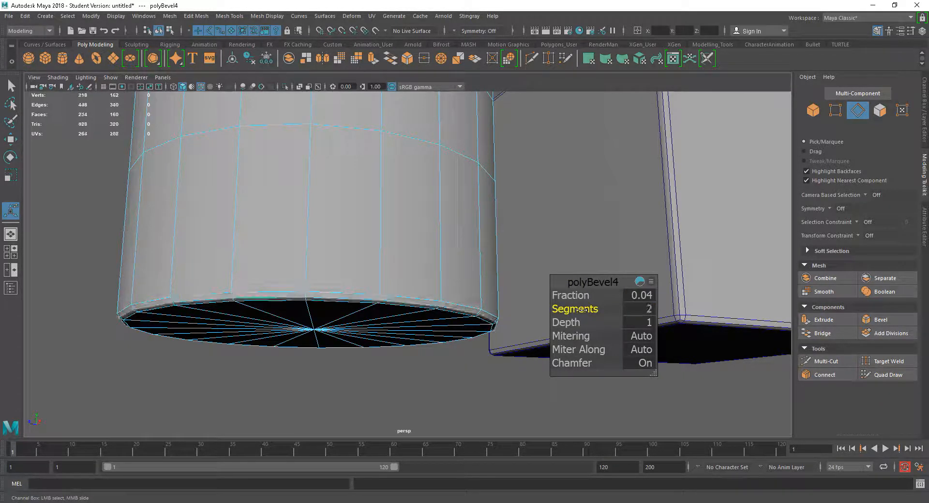
pyautogui.keyDown('alt'); pyautogui.moveTo(340, 302); pyautogui.dragTo(375, 340, button='right'); pyautogui.keyUp('alt')
pyautogui.keyDown('alt'); pyautogui.moveTo(374, 340); pyautogui.dragTo(387, 296); pyautogui.keyUp('alt')
pyautogui.moveTo(572, 363)
pyautogui.mouseDown()
pyautogui.moveTo(543, 361)
pyautogui.moveTo(618, 355)
pyautogui.moveTo(540, 360)
pyautogui.moveTo(586, 363)
pyautogui.moveTo(557, 360)
pyautogui.mouseUp()
pyautogui.keyDown('alt'); pyautogui.moveTo(238, 282); pyautogui.dragTo(218, 277); pyautogui.keyUp('alt')
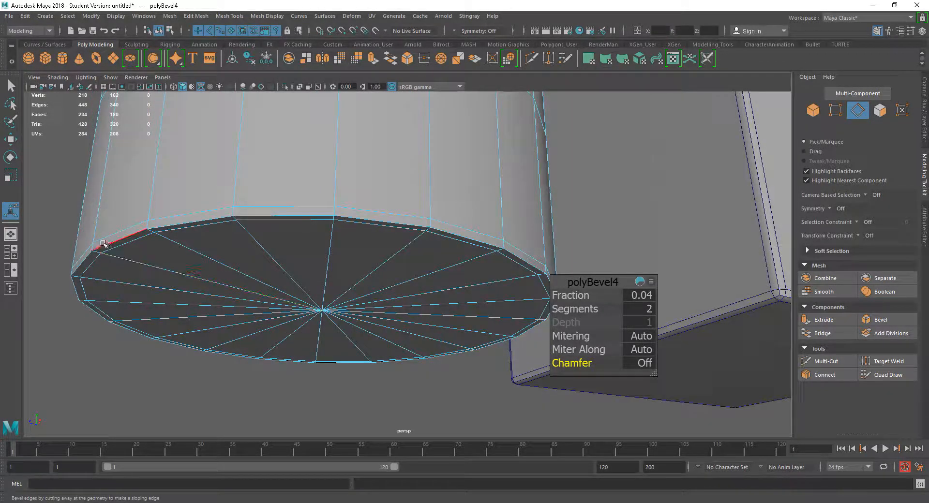
pyautogui.keyDown('alt'); pyautogui.moveTo(223, 220); pyautogui.dragTo(312, 237); pyautogui.keyUp('alt')
# Set the bottom bevel's Segments back to 1 and turn Chamfer on.
pyautogui.moveTo(572, 312); pyautogui.dragTo(526, 312)
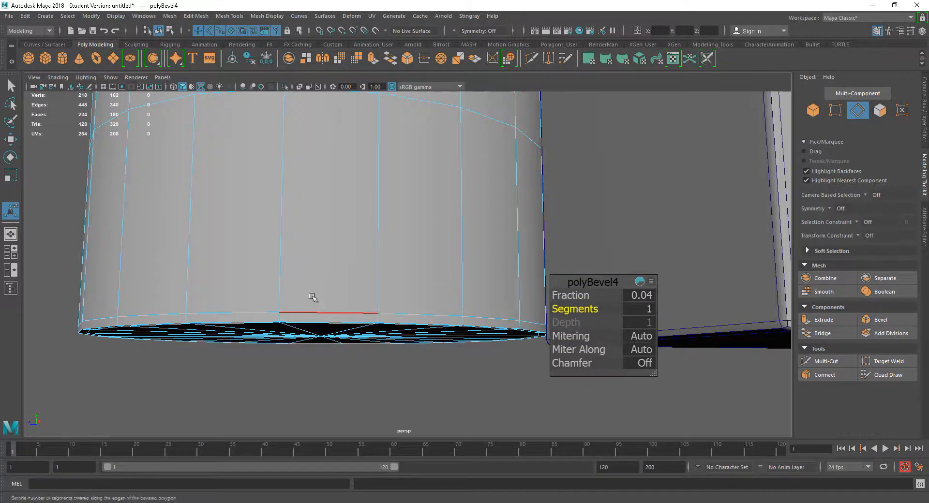
pyautogui.keyDown('alt'); pyautogui.moveTo(322, 300); pyautogui.dragTo(269, 275); pyautogui.keyUp('alt')
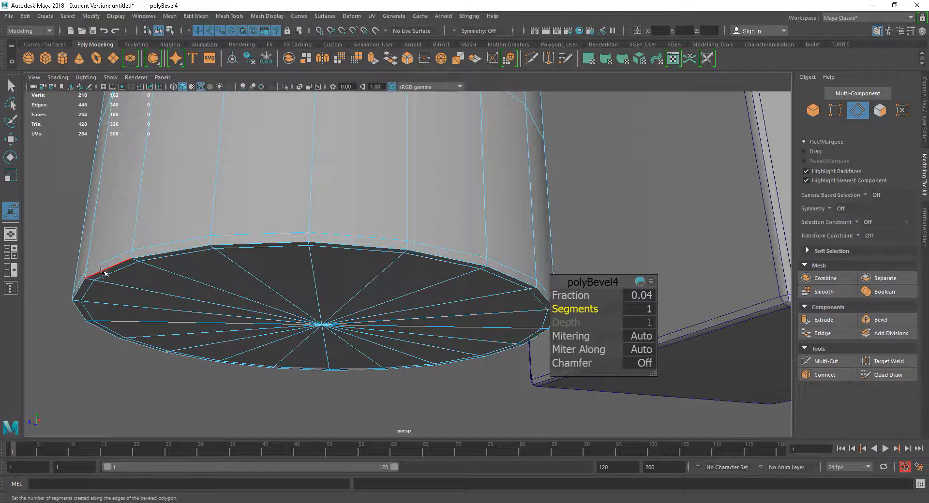
pyautogui.keyDown('alt'); pyautogui.moveTo(375, 243); pyautogui.dragTo(382, 247); pyautogui.keyUp('alt')
pyautogui.moveTo(578, 363); pyautogui.dragTo(598, 363)
pyautogui.keyDown('alt'); pyautogui.moveTo(311, 286); pyautogui.dragTo(317, 305); pyautogui.keyUp('alt')
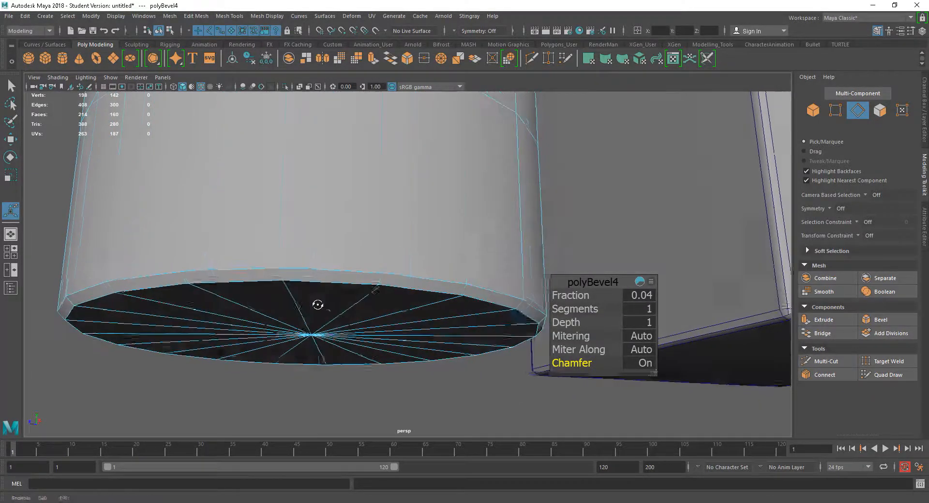
# Set the bottom bevel's Depth to -1.
pyautogui.moveTo(573, 324); pyautogui.dragTo(548, 324)
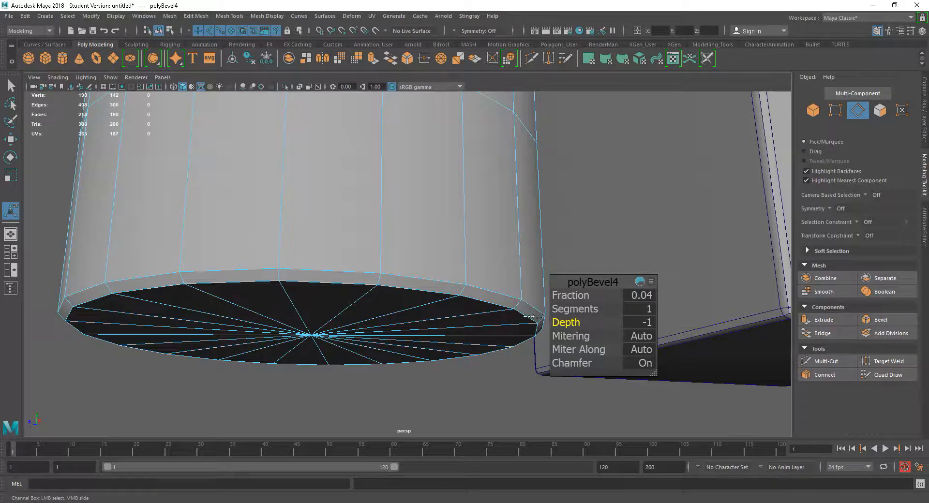
pyautogui.moveTo(672, 312); pyautogui.dragTo(382, 322)
pyautogui.scroll(-6, 481, 293)
pyautogui.keyDown('alt'); pyautogui.moveTo(481, 293); pyautogui.dragTo(421, 288, button='middle'); pyautogui.keyUp('alt')
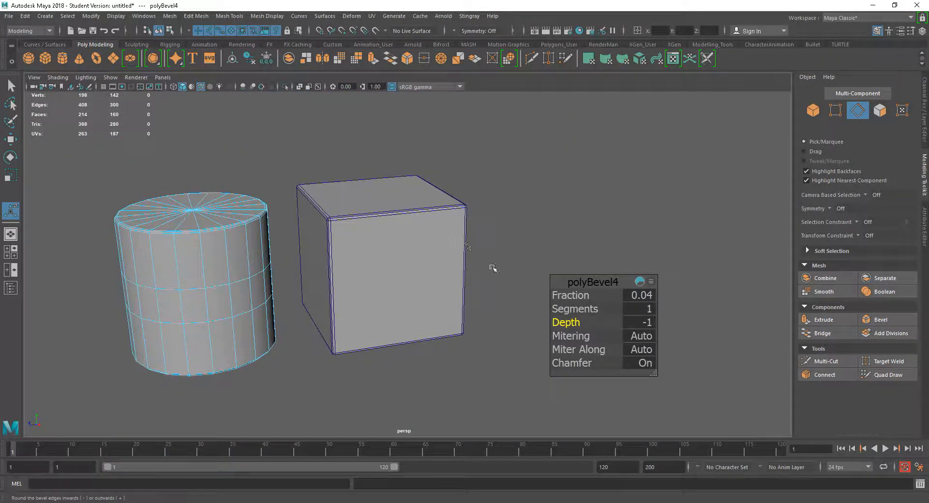
# Create a new polygon cube and set its Width, Height and Depth to 100.
pyautogui.press('w')
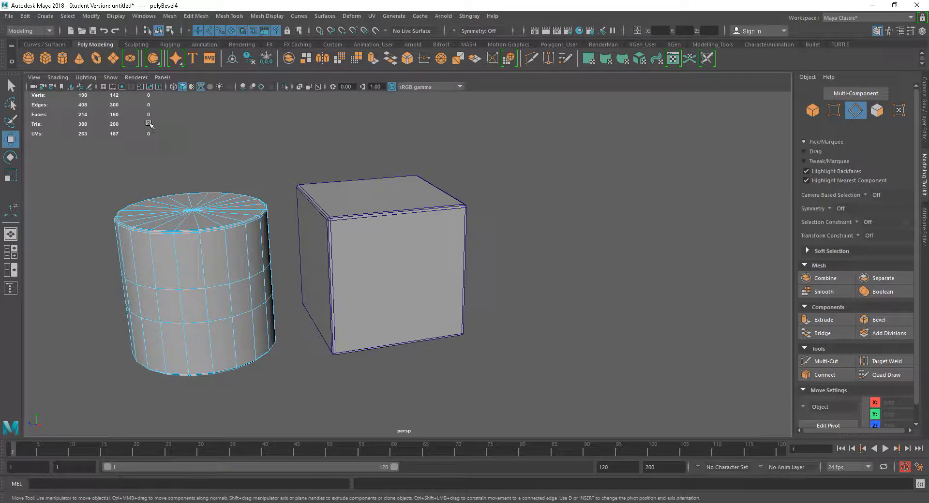
pyautogui.click(46, 57)
pyautogui.moveTo(344, 261); pyautogui.dragTo(513, 242)
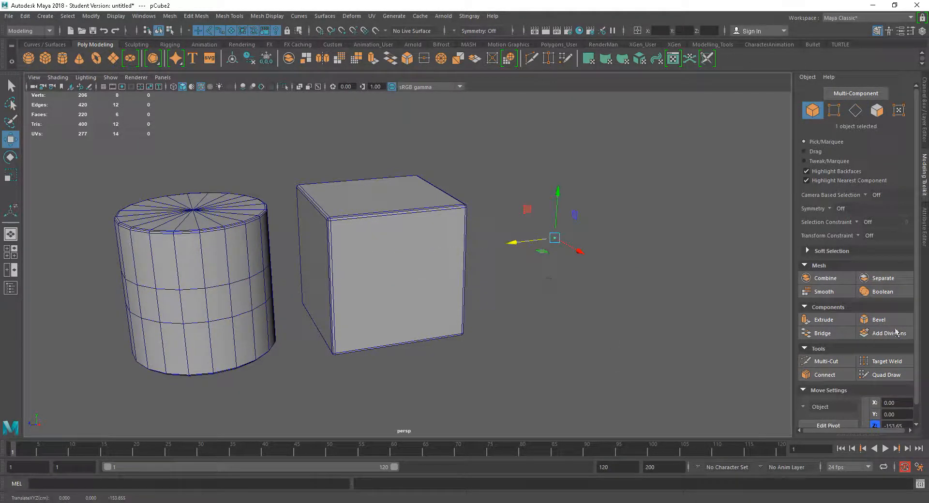
pyautogui.click(922, 116)
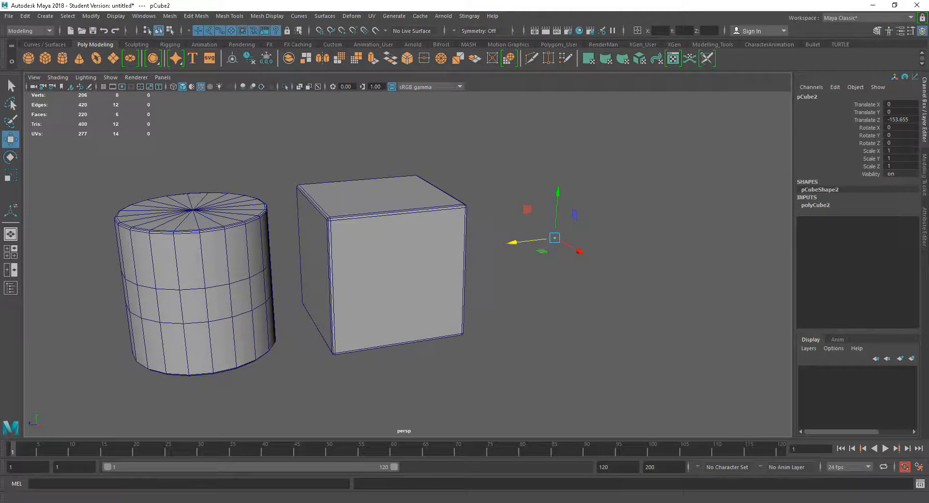
pyautogui.click(822, 207)
pyautogui.moveTo(903, 213); pyautogui.dragTo(904, 227)
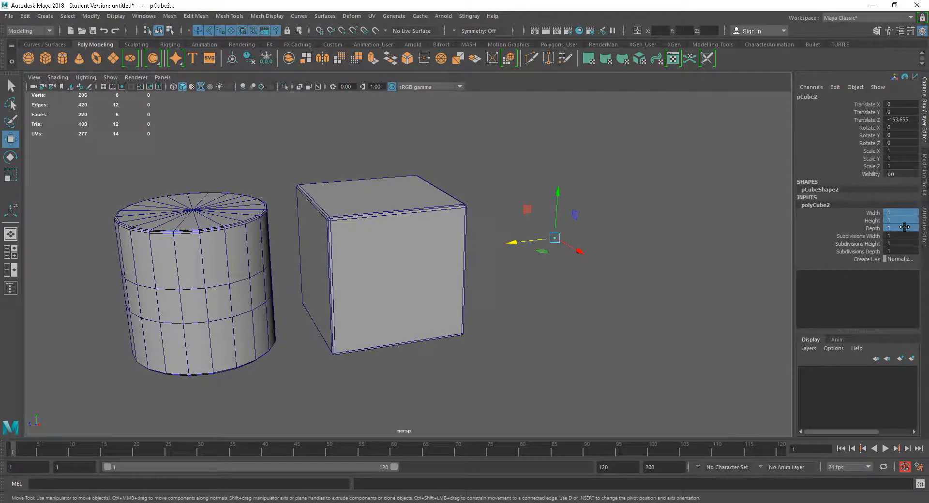
pyautogui.write('100')
pyautogui.press('Return')
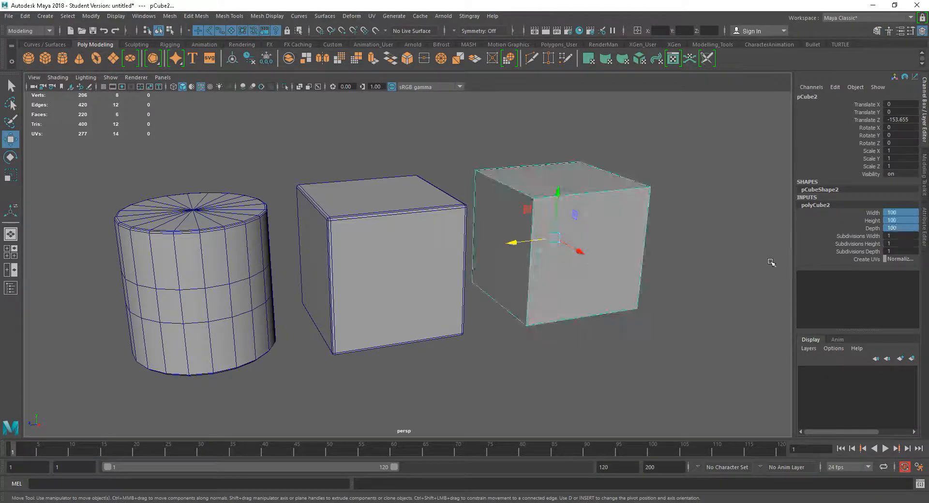
pyautogui.keyDown('alt'); pyautogui.moveTo(629, 237); pyautogui.dragTo(557, 262, button='middle'); pyautogui.keyUp('alt')
pyautogui.keyDown('alt'); pyautogui.moveTo(556, 261); pyautogui.dragTo(556, 270); pyautogui.keyUp('alt')
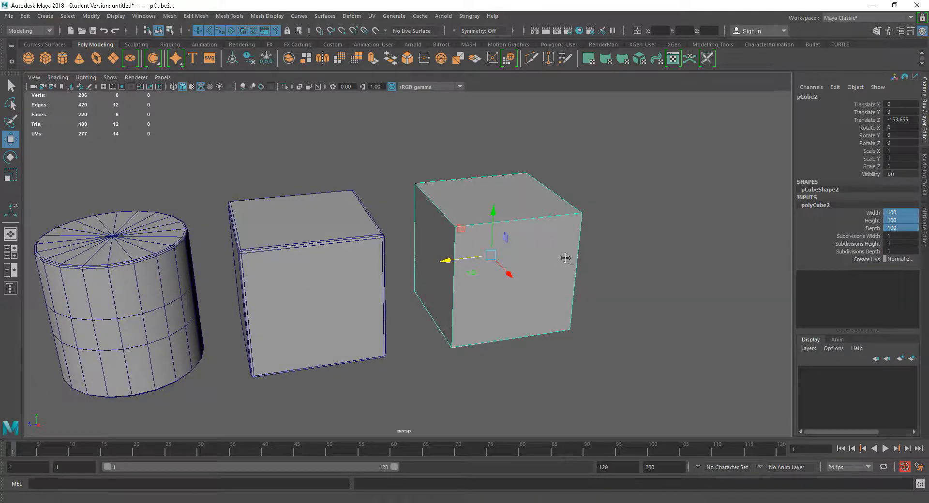
# Apply a Bevel to all edges of the newly created cube.
pyautogui.keyDown('alt'); pyautogui.moveTo(566, 260); pyautogui.dragTo(524, 278, button='middle'); pyautogui.keyUp('alt')
pyautogui.keyDown('alt'); pyautogui.moveTo(524, 278); pyautogui.dragTo(534, 282); pyautogui.keyUp('alt')
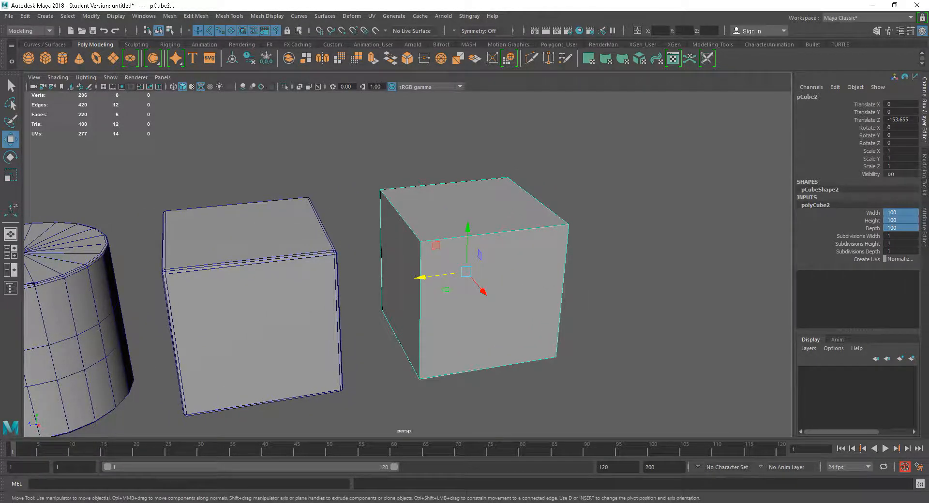
pyautogui.click(922, 167)
pyautogui.scroll(1, 581, 320)
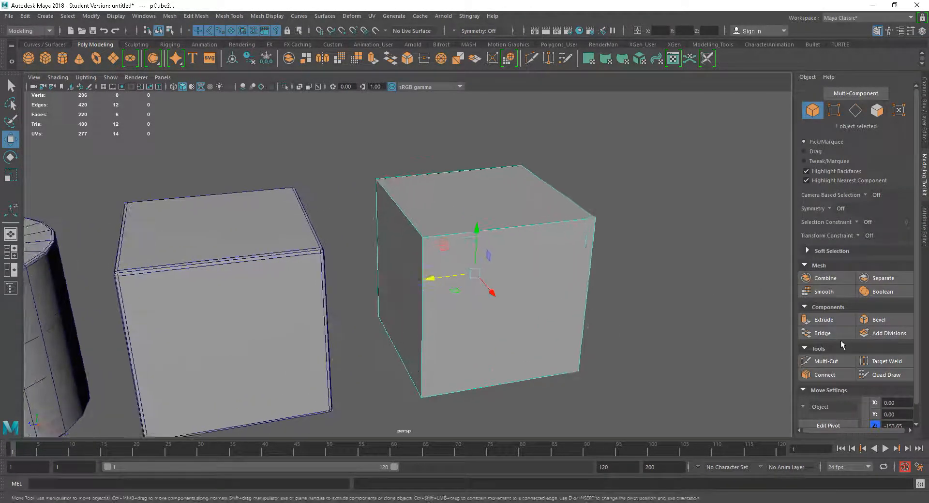
pyautogui.click(898, 322)
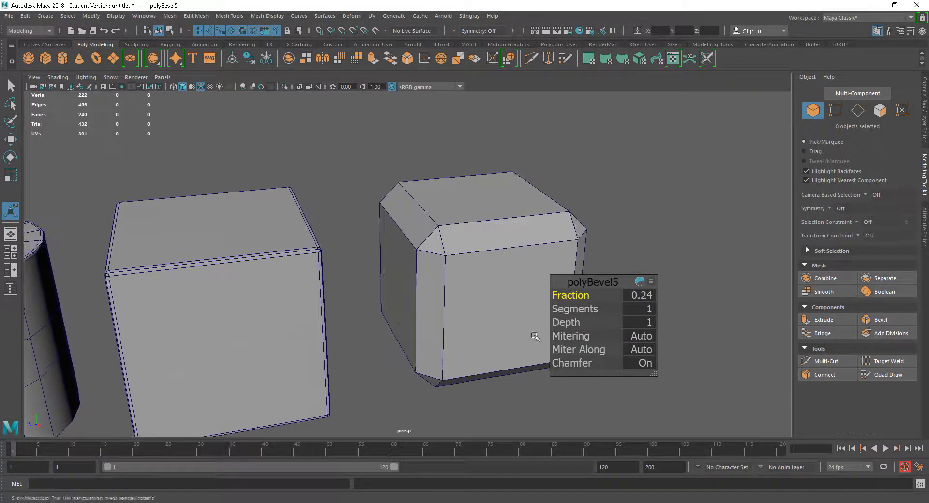
# Set the new cube's bevel Depth to -1 and its Segments to 2.
pyautogui.moveTo(576, 324); pyautogui.dragTo(548, 322)
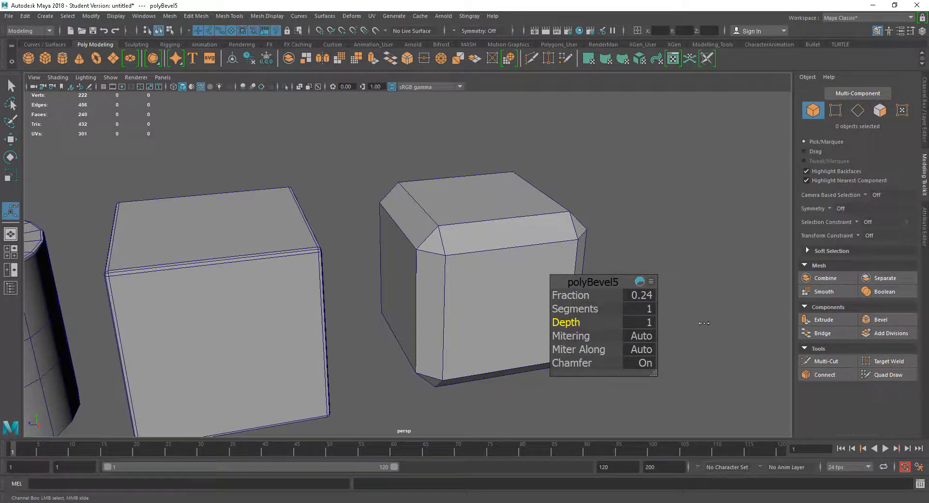
pyautogui.moveTo(576, 296); pyautogui.dragTo(579, 296)
pyautogui.click(595, 324)
pyautogui.moveTo(595, 310); pyautogui.dragTo(594, 310)
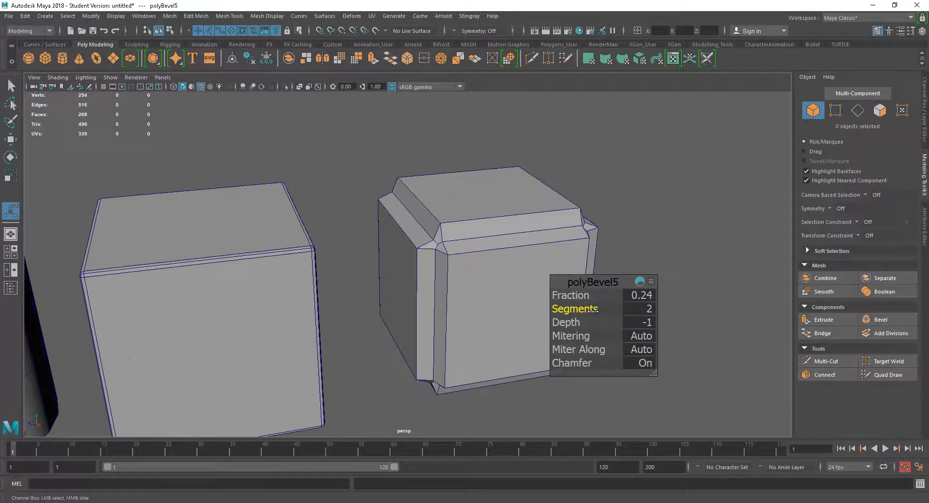
# Increase the new cube's bevel Segments to 3.
pyautogui.keyDown('alt'); pyautogui.moveTo(510, 321); pyautogui.dragTo(429, 293, button='middle'); pyautogui.keyUp('alt')
pyautogui.moveTo(600, 323); pyautogui.dragTo(561, 322)
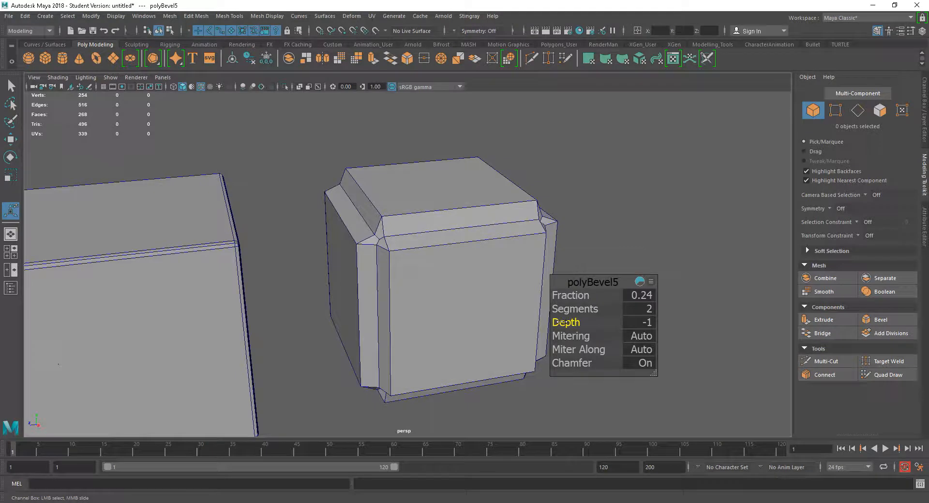
pyautogui.moveTo(472, 312)
pyautogui.keyDown('alt'); pyautogui.mouseDown()
pyautogui.moveTo(508, 311)
pyautogui.moveTo(489, 310)
pyautogui.mouseUp(); pyautogui.keyUp('alt')
pyautogui.moveTo(573, 309); pyautogui.dragTo(579, 309)
# Orbit around the scene to inspect the inward-bevelled cube next to the cylinder and other cube.
pyautogui.moveTo(477, 297)
pyautogui.keyDown('alt'); pyautogui.mouseDown()
pyautogui.moveTo(492, 300)
pyautogui.moveTo(371, 291)
pyautogui.moveTo(460, 294)
pyautogui.mouseUp(); pyautogui.keyUp('alt')
pyautogui.scroll(-4, 411, 283)
pyautogui.keyDown('alt'); pyautogui.moveTo(426, 283); pyautogui.dragTo(553, 257, button='middle'); pyautogui.keyUp('alt')
pyautogui.keyDown('alt'); pyautogui.moveTo(553, 257); pyautogui.dragTo(518, 266); pyautogui.keyUp('alt')
pyautogui.keyDown('alt'); pyautogui.moveTo(332, 326); pyautogui.dragTo(367, 284); pyautogui.keyUp('alt')
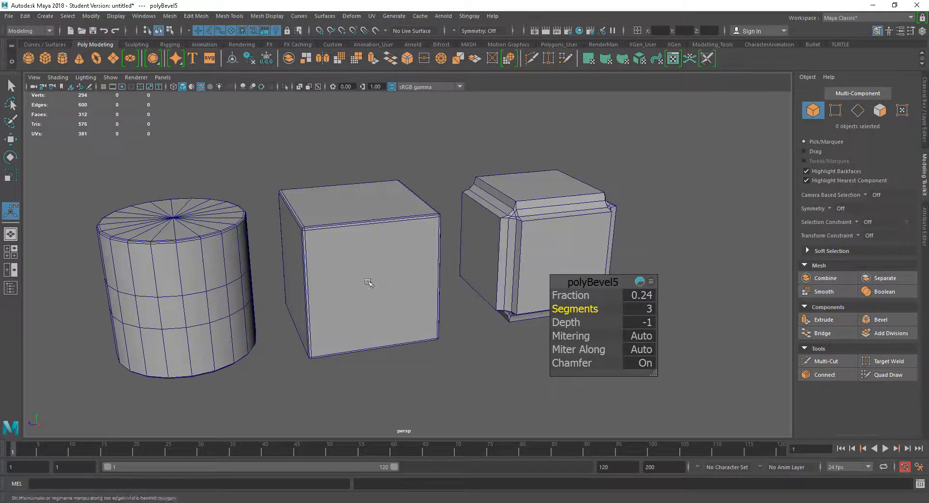
pyautogui.keyDown('alt'); pyautogui.moveTo(368, 284); pyautogui.dragTo(426, 284, button='middle'); pyautogui.keyUp('alt')
pyautogui.keyDown('alt'); pyautogui.moveTo(425, 284); pyautogui.dragTo(454, 300, button='right'); pyautogui.keyUp('alt')
pyautogui.keyDown('alt'); pyautogui.moveTo(405, 289); pyautogui.dragTo(440, 284, button='middle'); pyautogui.keyUp('alt')
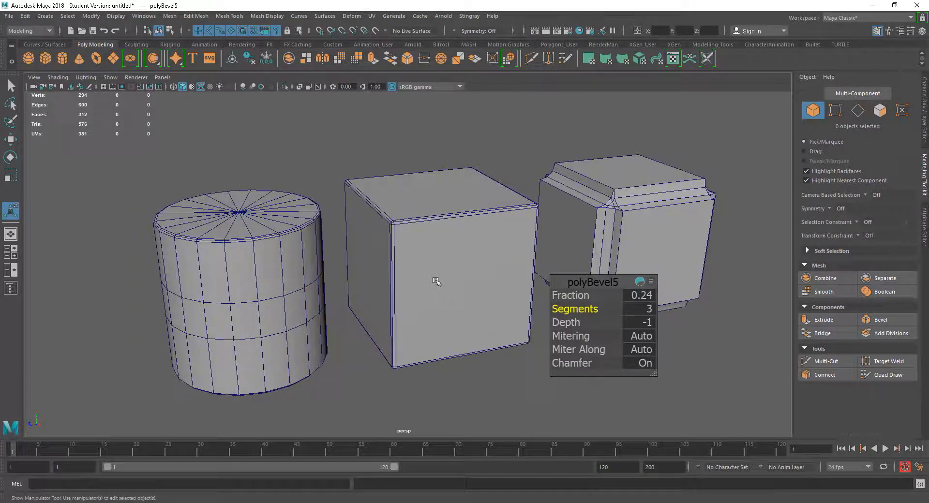
pyautogui.keyDown('alt'); pyautogui.moveTo(433, 271); pyautogui.dragTo(441, 280); pyautogui.keyUp('alt')
pyautogui.keyDown('alt'); pyautogui.moveTo(442, 281); pyautogui.dragTo(474, 291, button='right'); pyautogui.keyUp('alt')
pyautogui.keyDown('alt'); pyautogui.moveTo(475, 291); pyautogui.dragTo(467, 297); pyautogui.keyUp('alt')
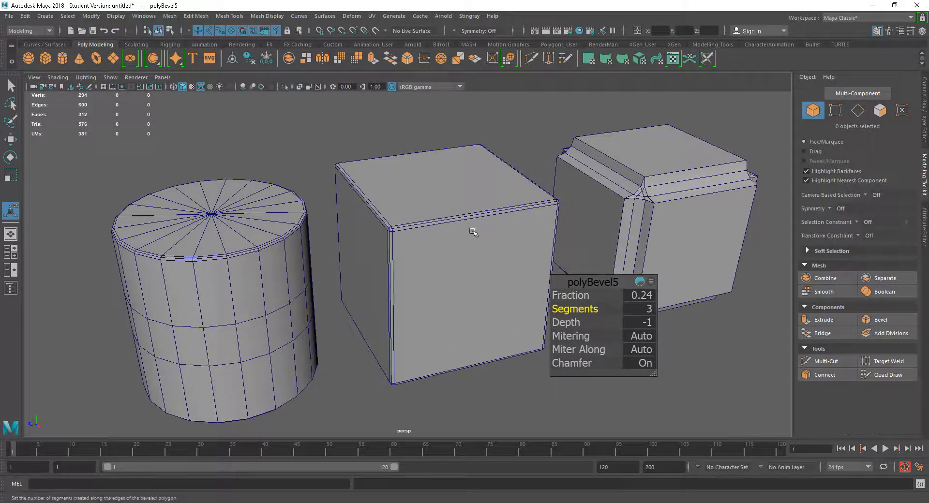
pyautogui.keyDown('alt'); pyautogui.moveTo(488, 268); pyautogui.dragTo(417, 262); pyautogui.keyUp('alt')
# Delete the newly bevelled cube and the cylinder, keeping only the first bevelled cube.
pyautogui.press('w')
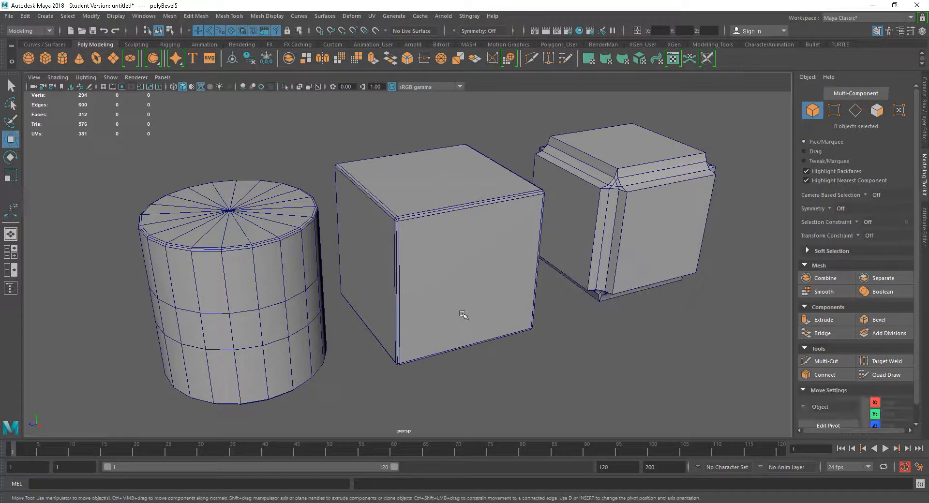
pyautogui.click(606, 235)
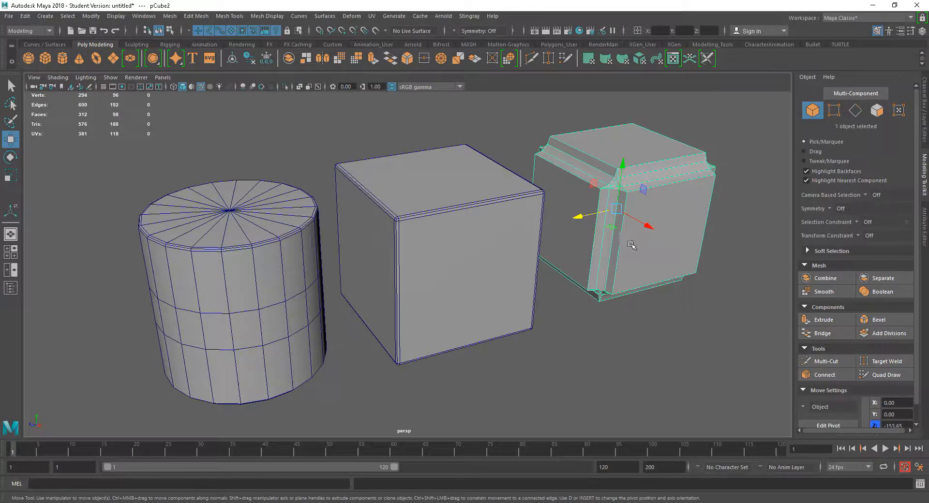
pyautogui.press('Delete')
pyautogui.click(300, 279)
pyautogui.press('Delete')
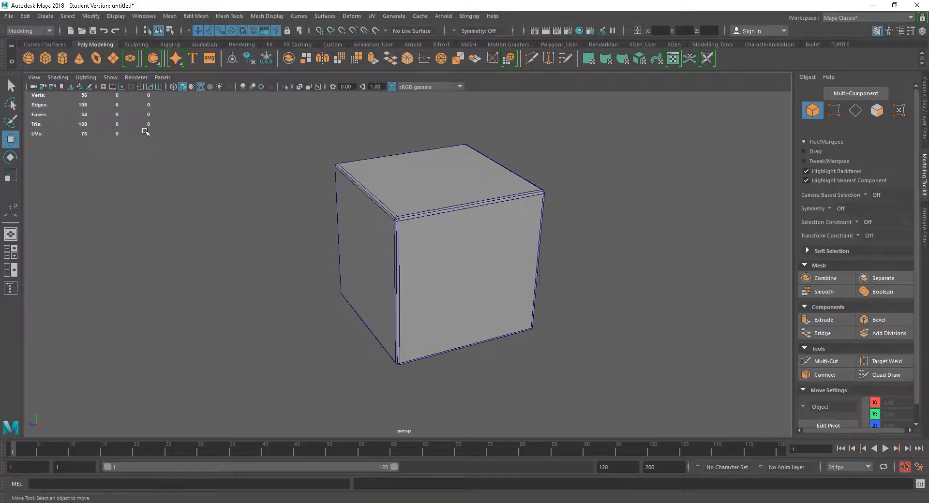
# Create another polygon cube and set its Width, Height and Depth to 100.
pyautogui.click(45, 59)
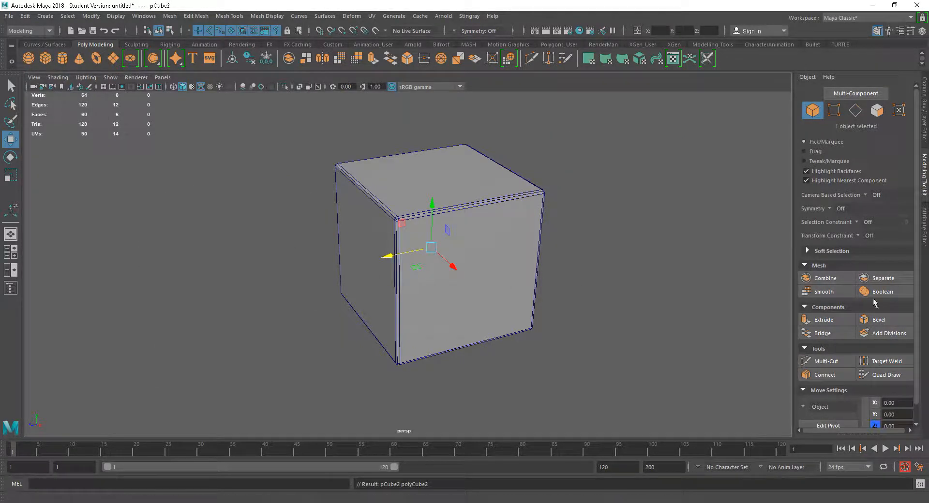
pyautogui.click(921, 139)
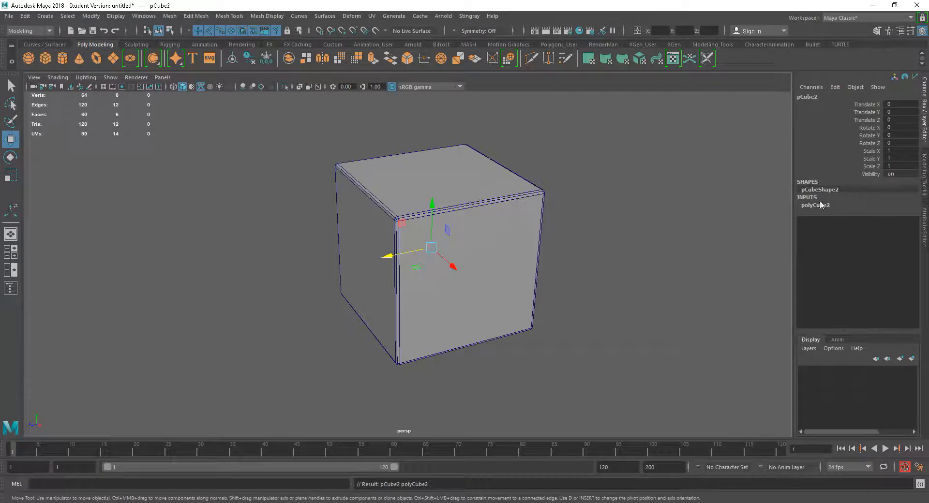
pyautogui.moveTo(902, 215); pyautogui.dragTo(903, 224)
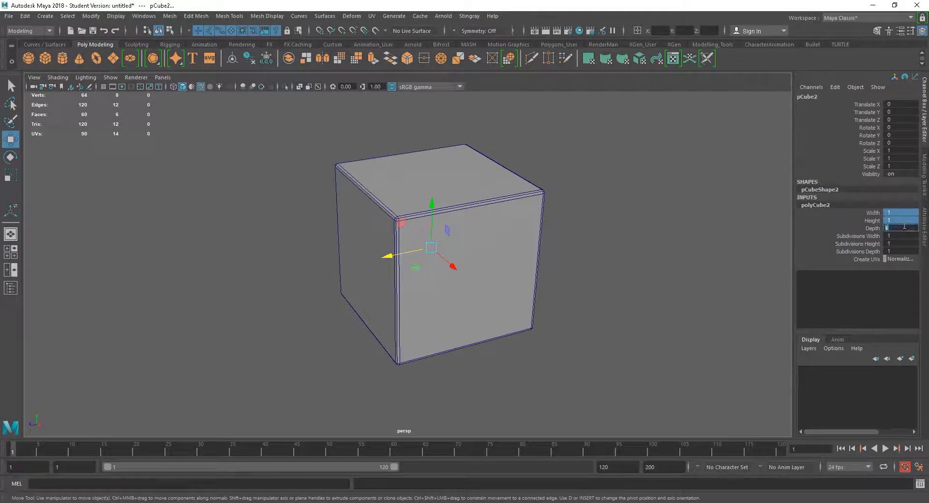
pyautogui.press('Return')
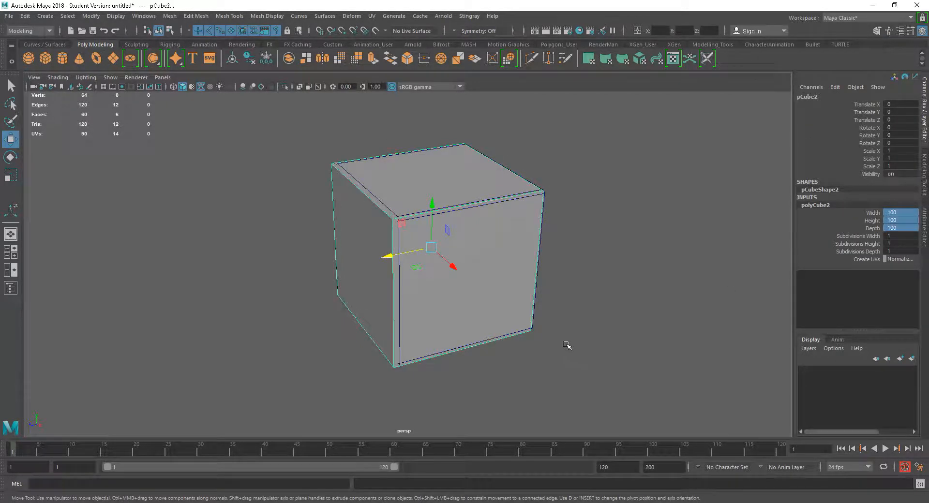
# Move the new plain cube beside the bevelled cube so the two sit side by side.
pyautogui.keyDown('alt'); pyautogui.moveTo(472, 357); pyautogui.dragTo(450, 361); pyautogui.keyUp('alt')
pyautogui.keyDown('alt'); pyautogui.moveTo(435, 298); pyautogui.dragTo(507, 337, button='right'); pyautogui.keyUp('alt')
pyautogui.keyDown('alt'); pyautogui.moveTo(507, 338); pyautogui.dragTo(495, 335); pyautogui.keyUp('alt')
pyautogui.moveTo(417, 247); pyautogui.dragTo(424, 245)
pyautogui.moveTo(694, 299)
pyautogui.keyDown('alt'); pyautogui.mouseDown()
pyautogui.moveTo(655, 292)
pyautogui.moveTo(694, 294)
pyautogui.mouseUp(); pyautogui.keyUp('alt')
pyautogui.keyDown('alt'); pyautogui.moveTo(671, 280); pyautogui.dragTo(685, 291, button='right'); pyautogui.keyUp('alt')
pyautogui.keyDown('alt'); pyautogui.moveTo(685, 291); pyautogui.dragTo(682, 304, button='middle'); pyautogui.keyUp('alt')
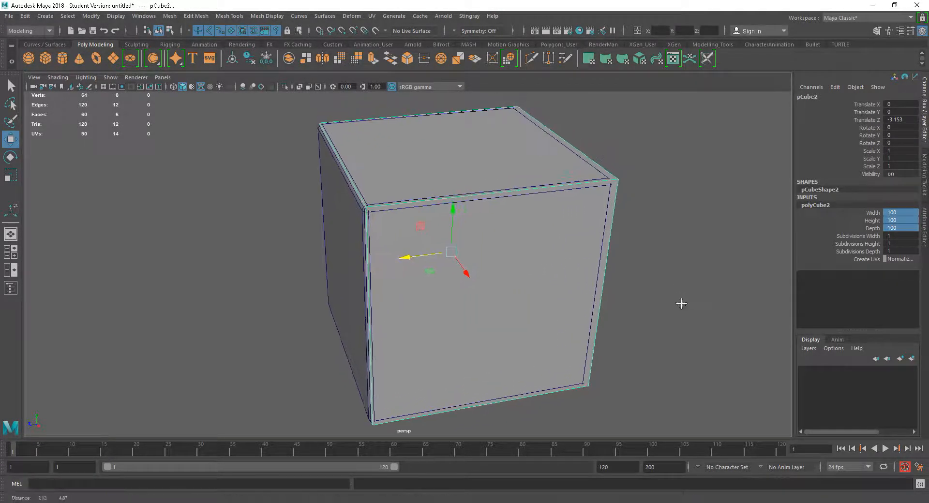
pyautogui.click(386, 213)
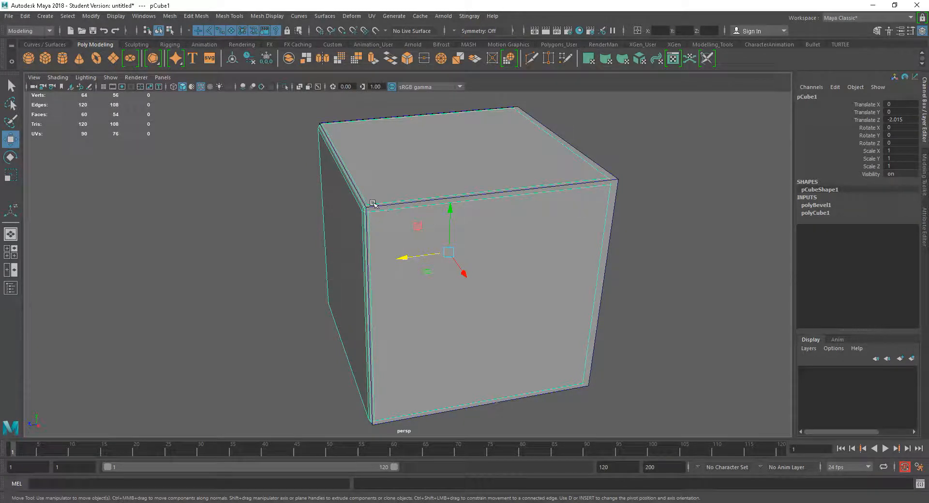
pyautogui.keyDown('alt'); pyautogui.moveTo(399, 239); pyautogui.dragTo(533, 270); pyautogui.keyUp('alt')
pyautogui.click(481, 310)
pyautogui.moveTo(419, 258); pyautogui.dragTo(169, 281)
pyautogui.keyDown('alt'); pyautogui.moveTo(496, 310); pyautogui.dragTo(611, 312, button='middle'); pyautogui.keyUp('alt')
pyautogui.scroll(-3, 612, 313)
pyautogui.keyDown('alt'); pyautogui.moveTo(612, 313); pyautogui.dragTo(587, 319); pyautogui.keyUp('alt')
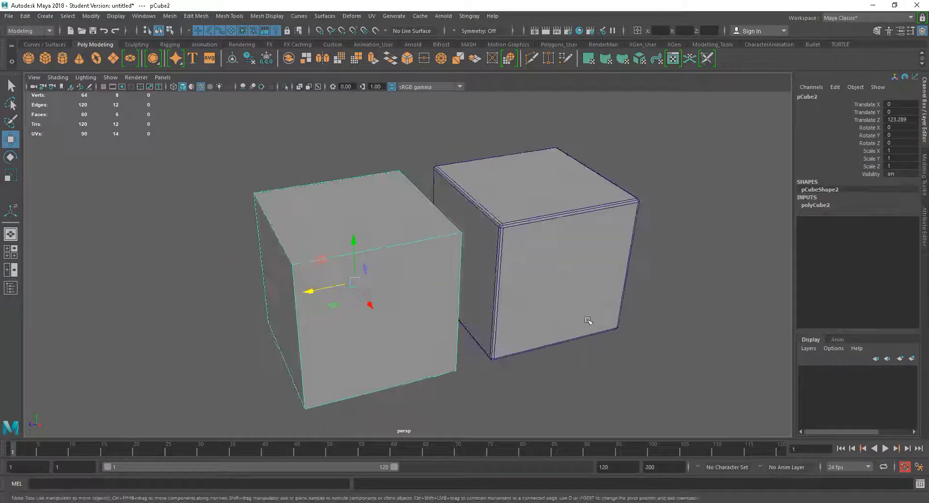
# Compare the plain cube and the bevelled cube up close from several angles.
pyautogui.keyDown('alt'); pyautogui.moveTo(474, 261); pyautogui.dragTo(546, 317); pyautogui.keyUp('alt')
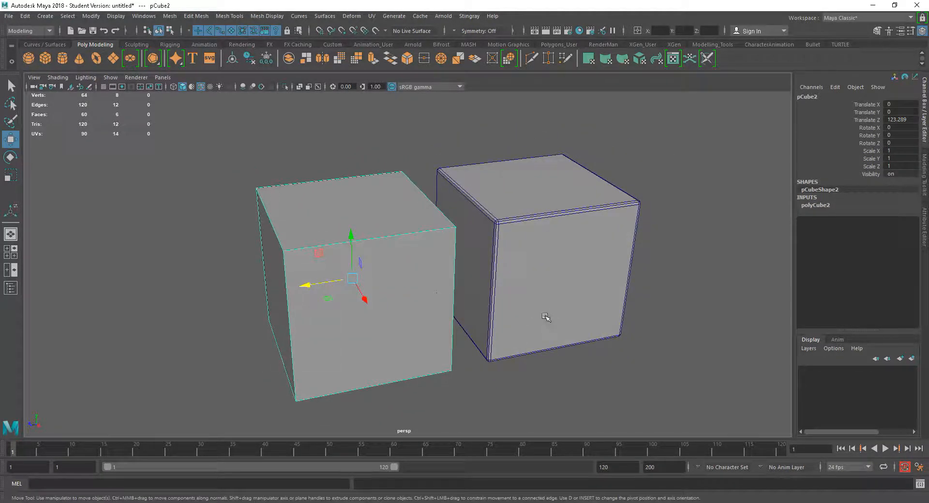
pyautogui.keyDown('alt'); pyautogui.moveTo(534, 284); pyautogui.dragTo(518, 253); pyautogui.keyUp('alt')
pyautogui.click(525, 254)
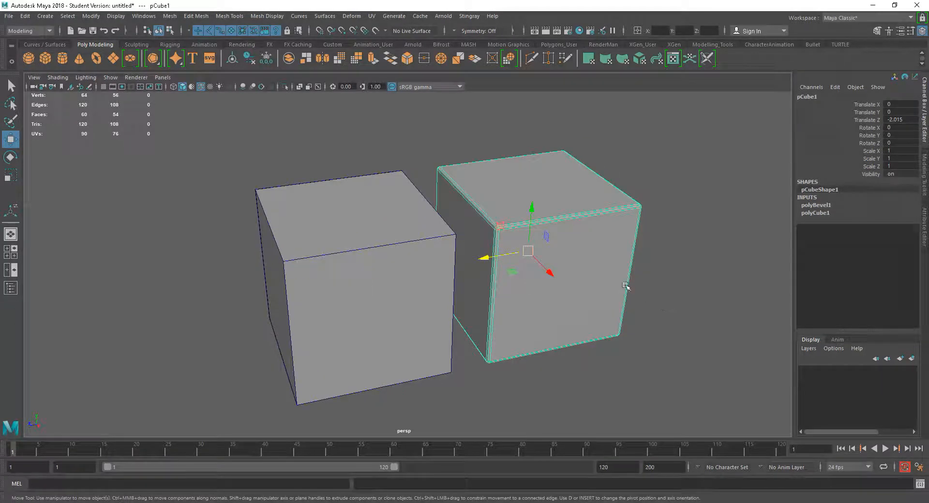
pyautogui.scroll(5, 625, 285)
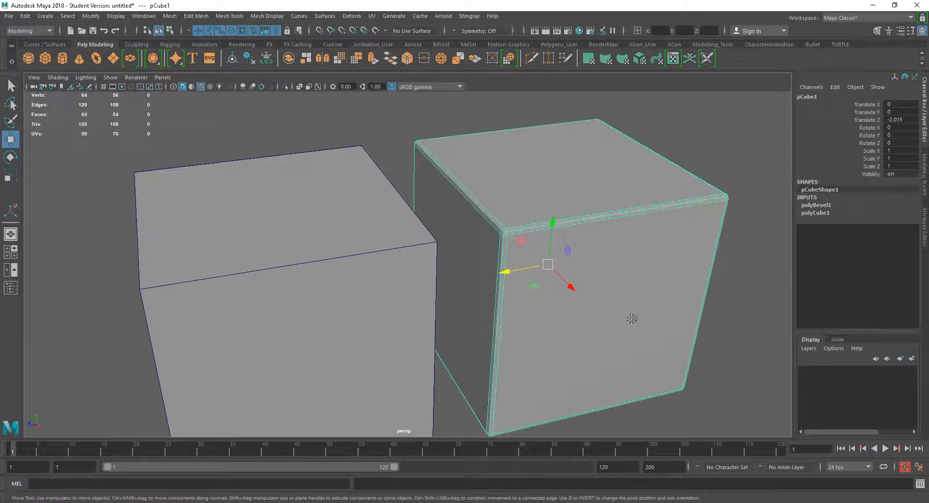
pyautogui.keyDown('alt'); pyautogui.moveTo(631, 319); pyautogui.dragTo(597, 338, button='middle'); pyautogui.keyUp('alt')
pyautogui.click(233, 295)
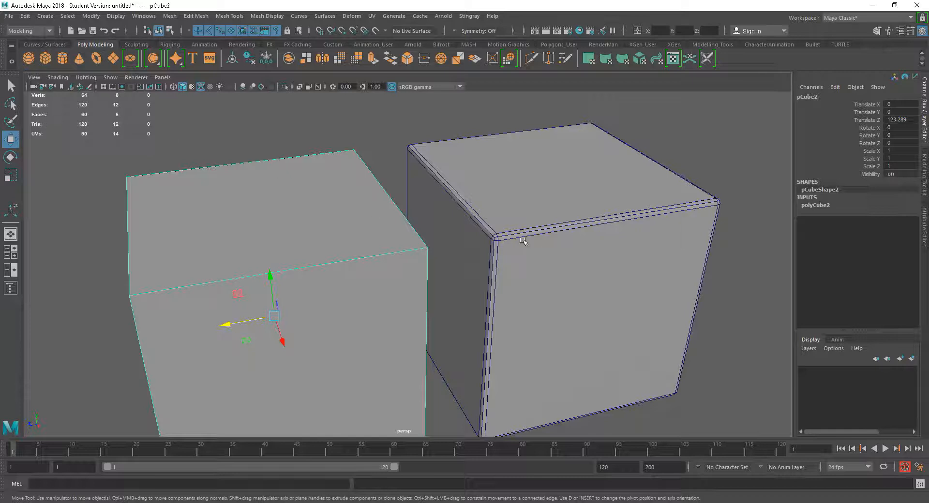
pyautogui.click(554, 246)
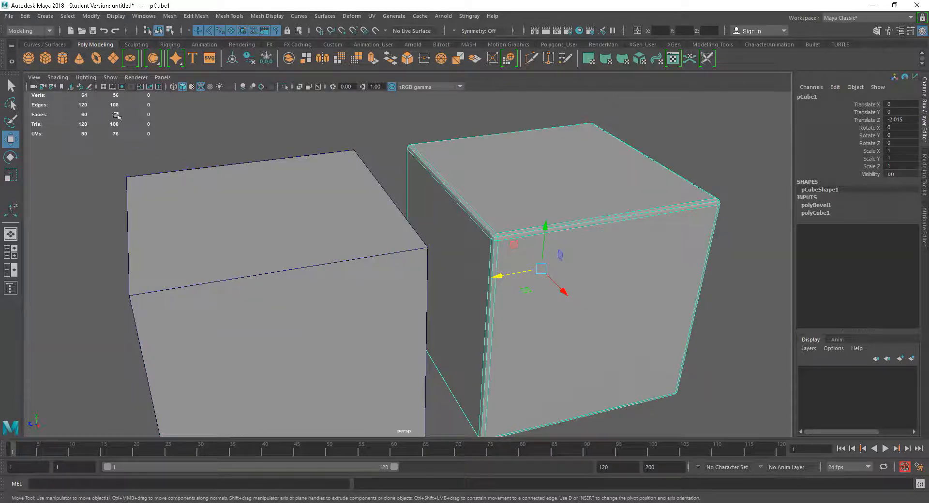
pyautogui.keyDown('alt'); pyautogui.moveTo(664, 305); pyautogui.dragTo(613, 295); pyautogui.keyUp('alt')
pyautogui.moveTo(614, 294)
pyautogui.keyDown('alt'); pyautogui.mouseDown(button='right')
pyautogui.moveTo(653, 296)
pyautogui.moveTo(599, 306)
pyautogui.moveTo(614, 321)
pyautogui.moveTo(623, 304)
pyautogui.moveTo(608, 297)
pyautogui.mouseUp(button='right'); pyautogui.keyUp('alt')
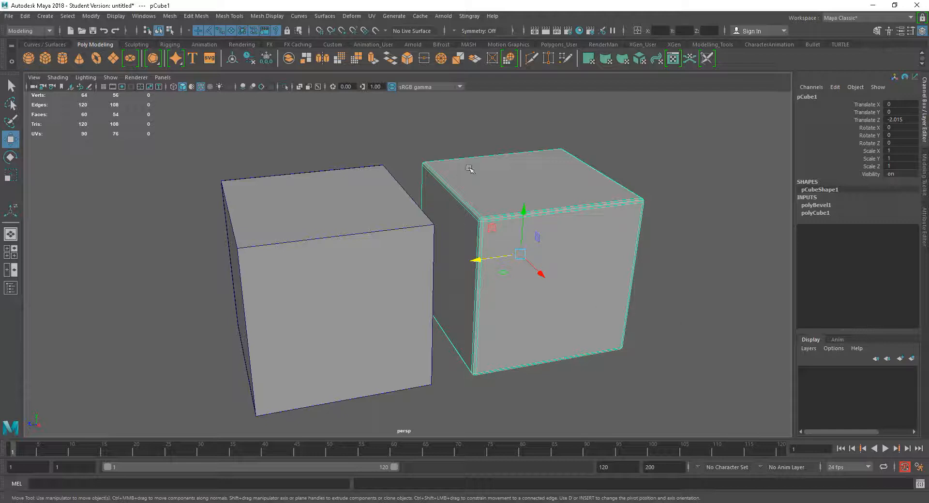
pyautogui.keyDown('alt'); pyautogui.moveTo(655, 318); pyautogui.dragTo(607, 296); pyautogui.keyUp('alt')
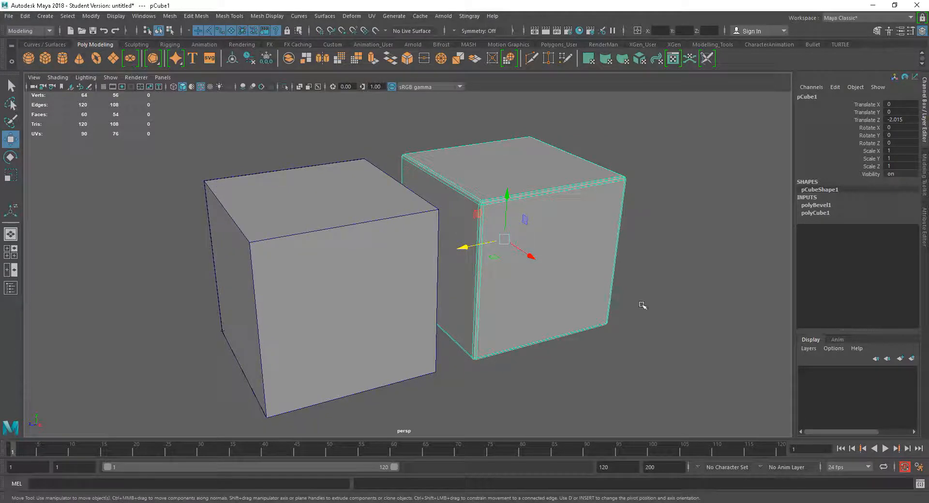